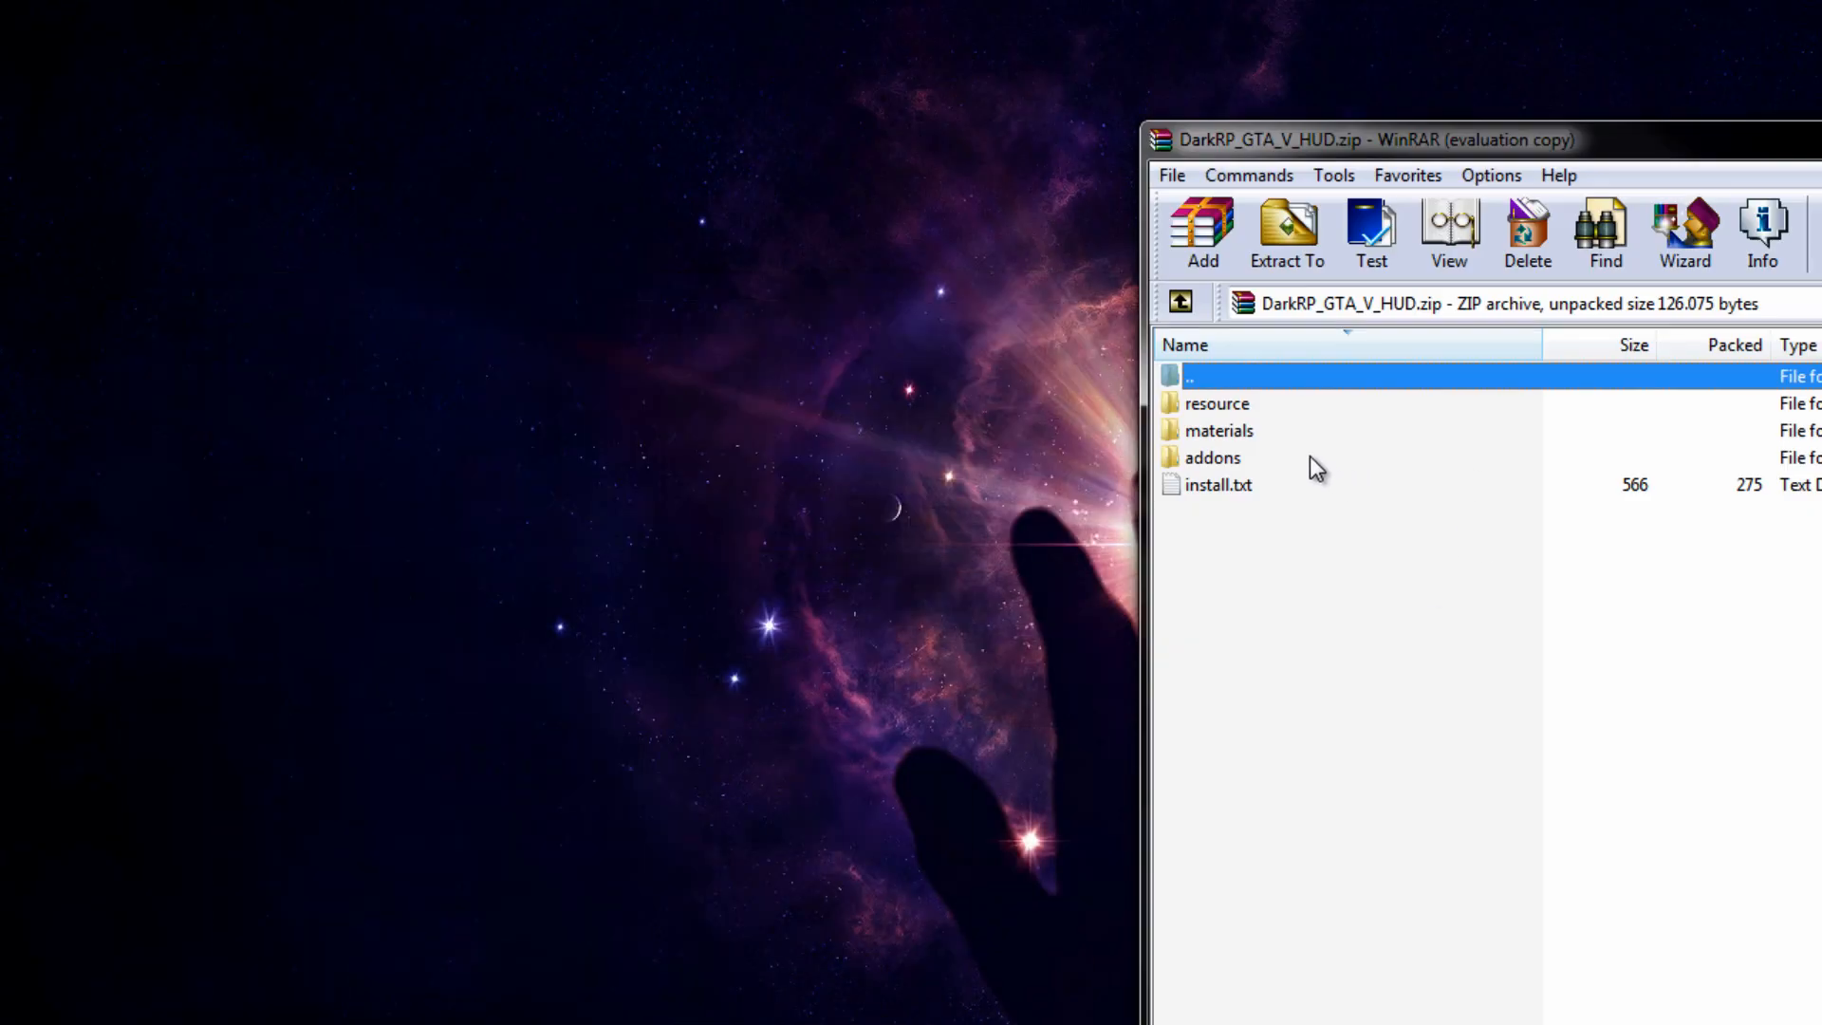
Browse into addons > darkrpmodification > lua > darkrp_modules > hudreplacement to view the HUD Lua files.
double_click(1224, 457)
double_click(1238, 403)
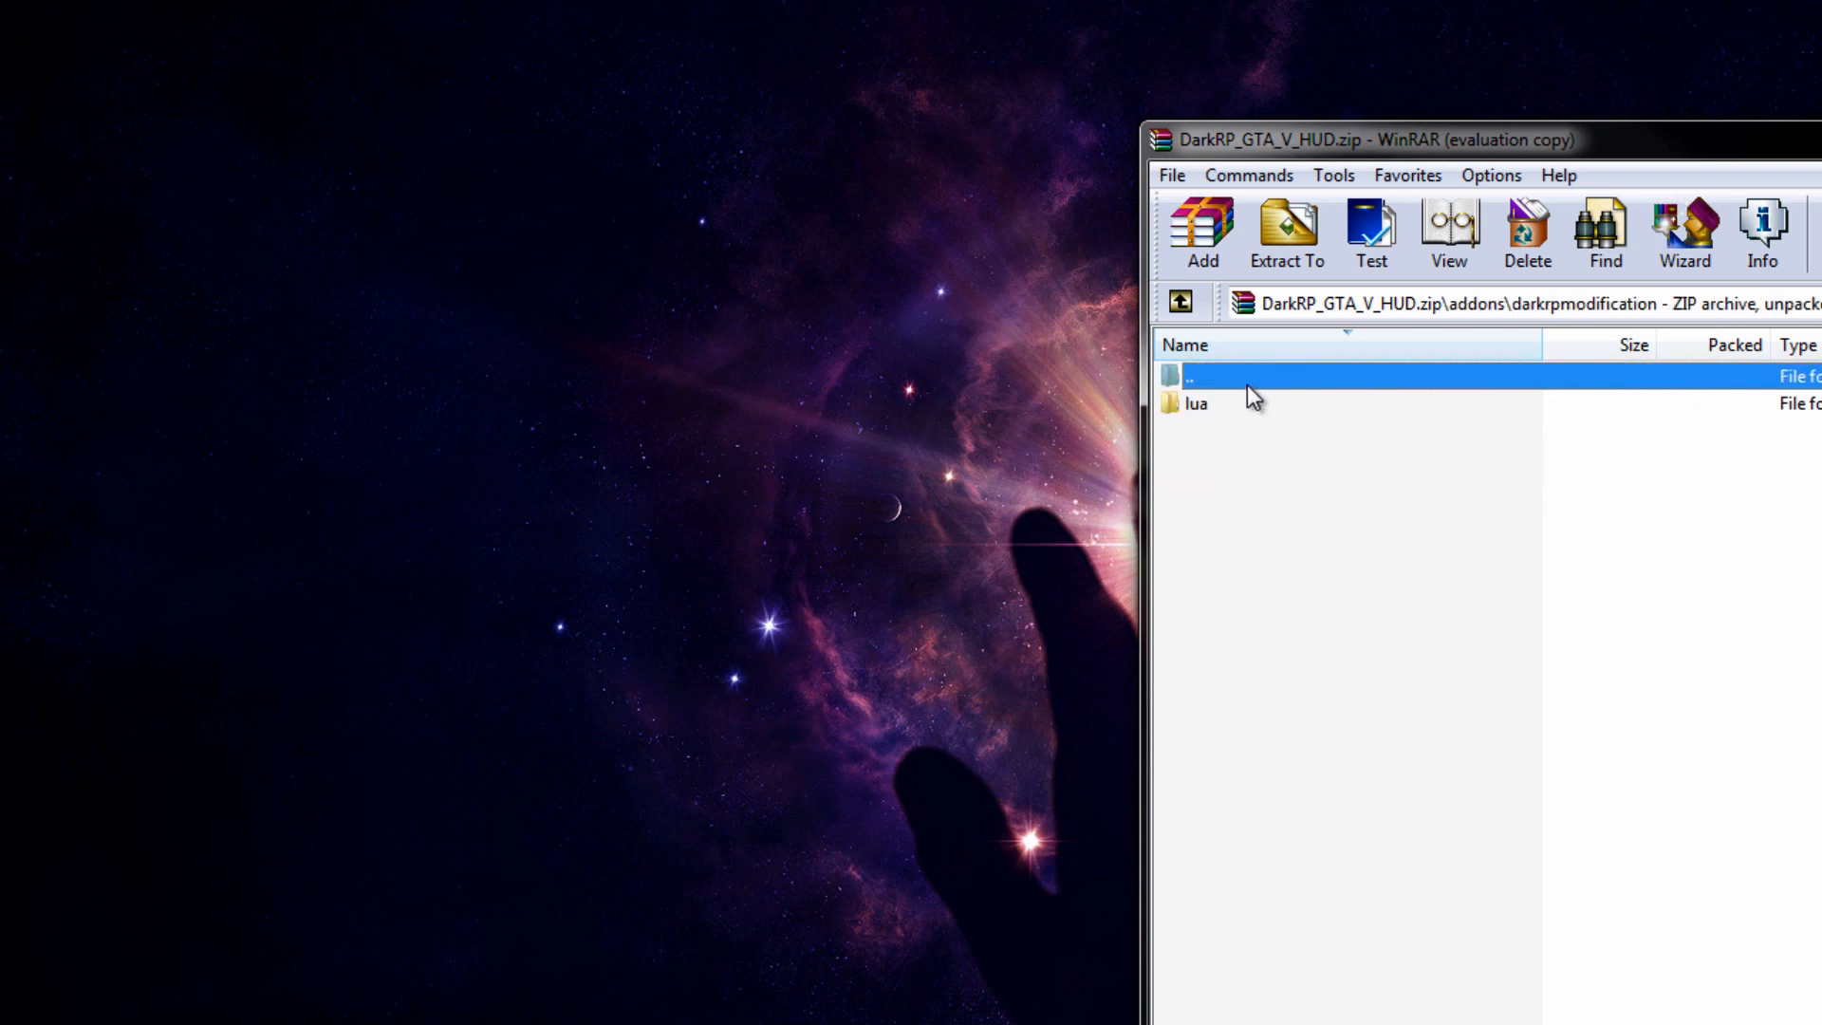
double_click(1244, 406)
double_click(1268, 405)
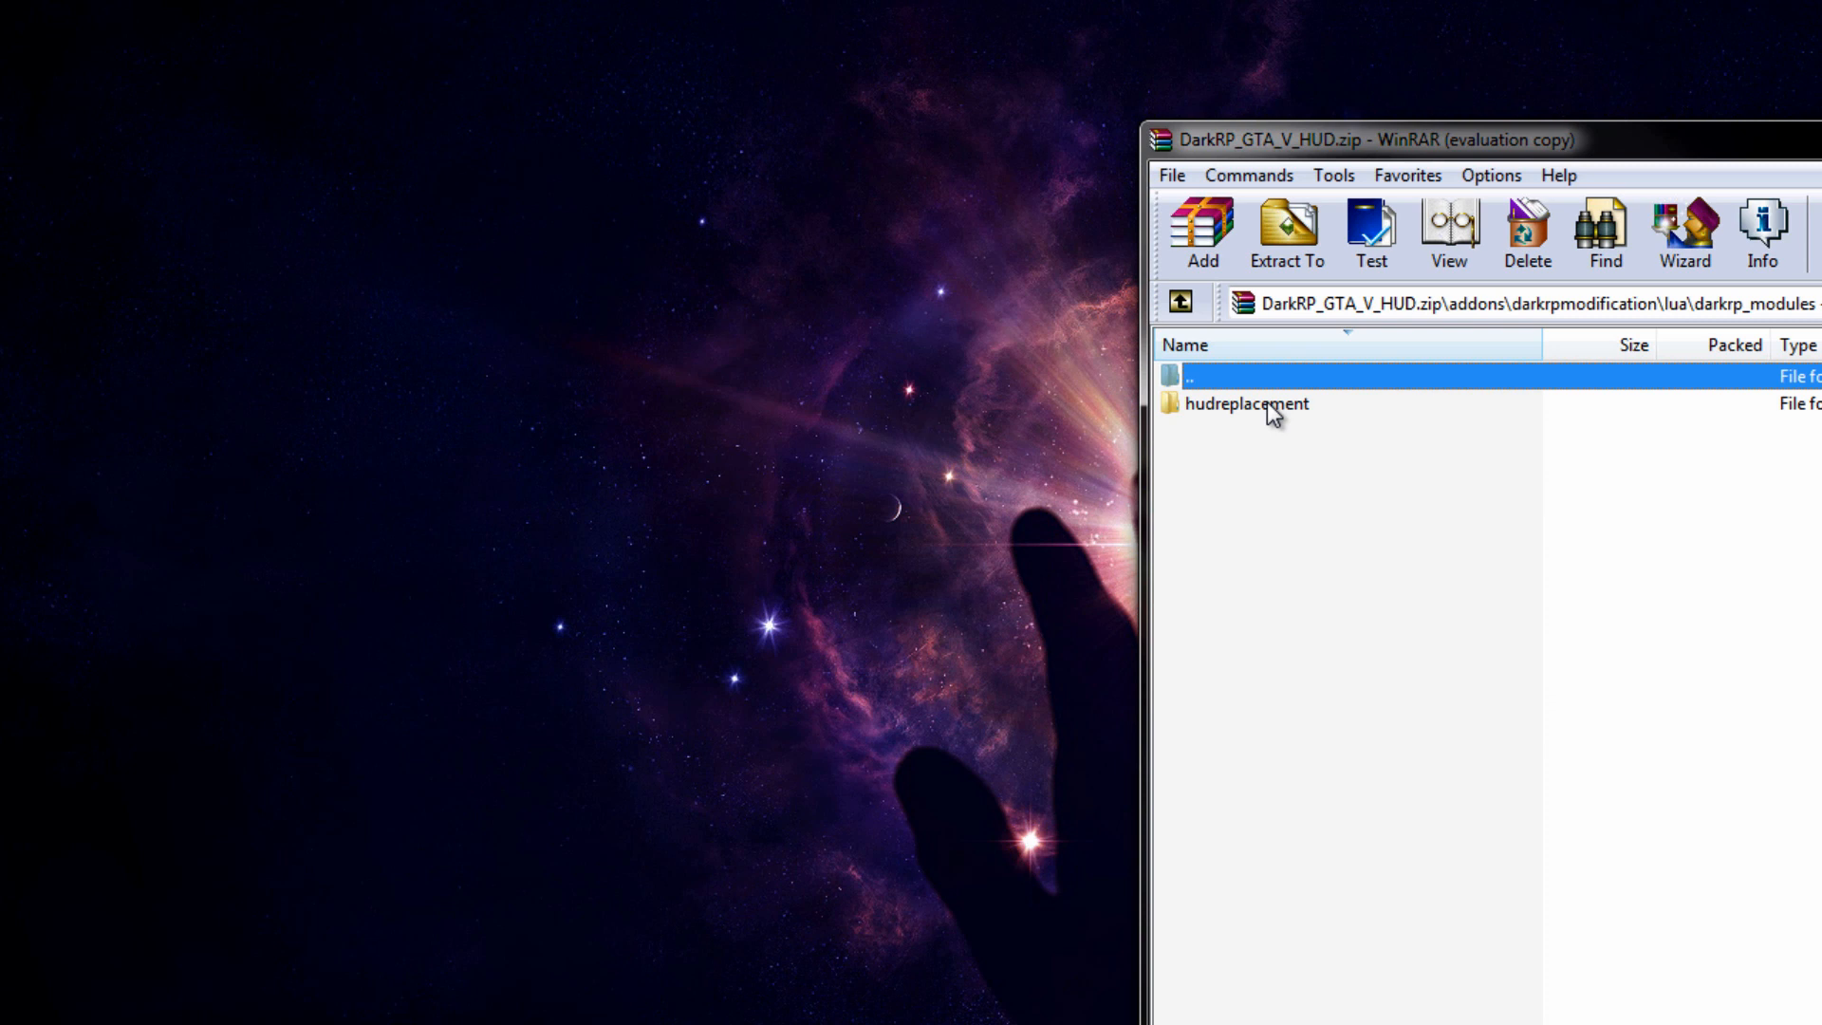
double_click(1267, 401)
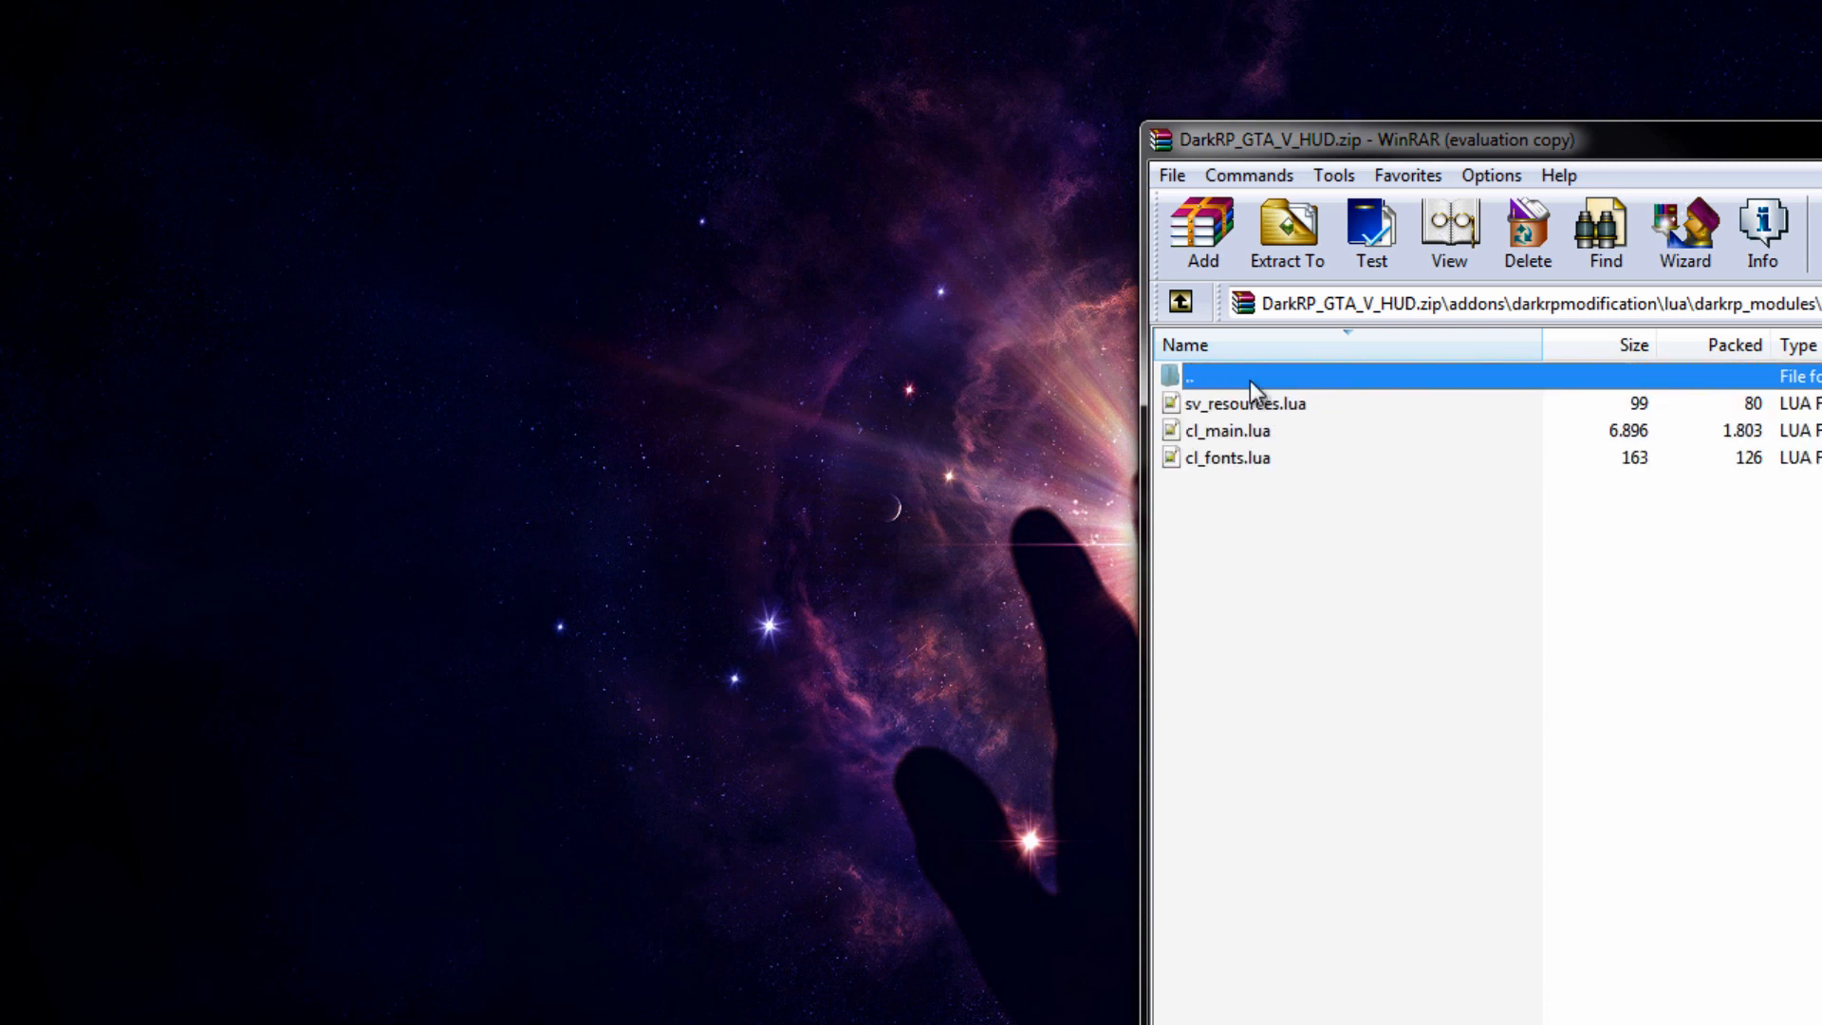
Go back up, then revisit darkrpmodification > lua and select the hudreplacement folder.
double_click(1251, 379)
double_click(1250, 379)
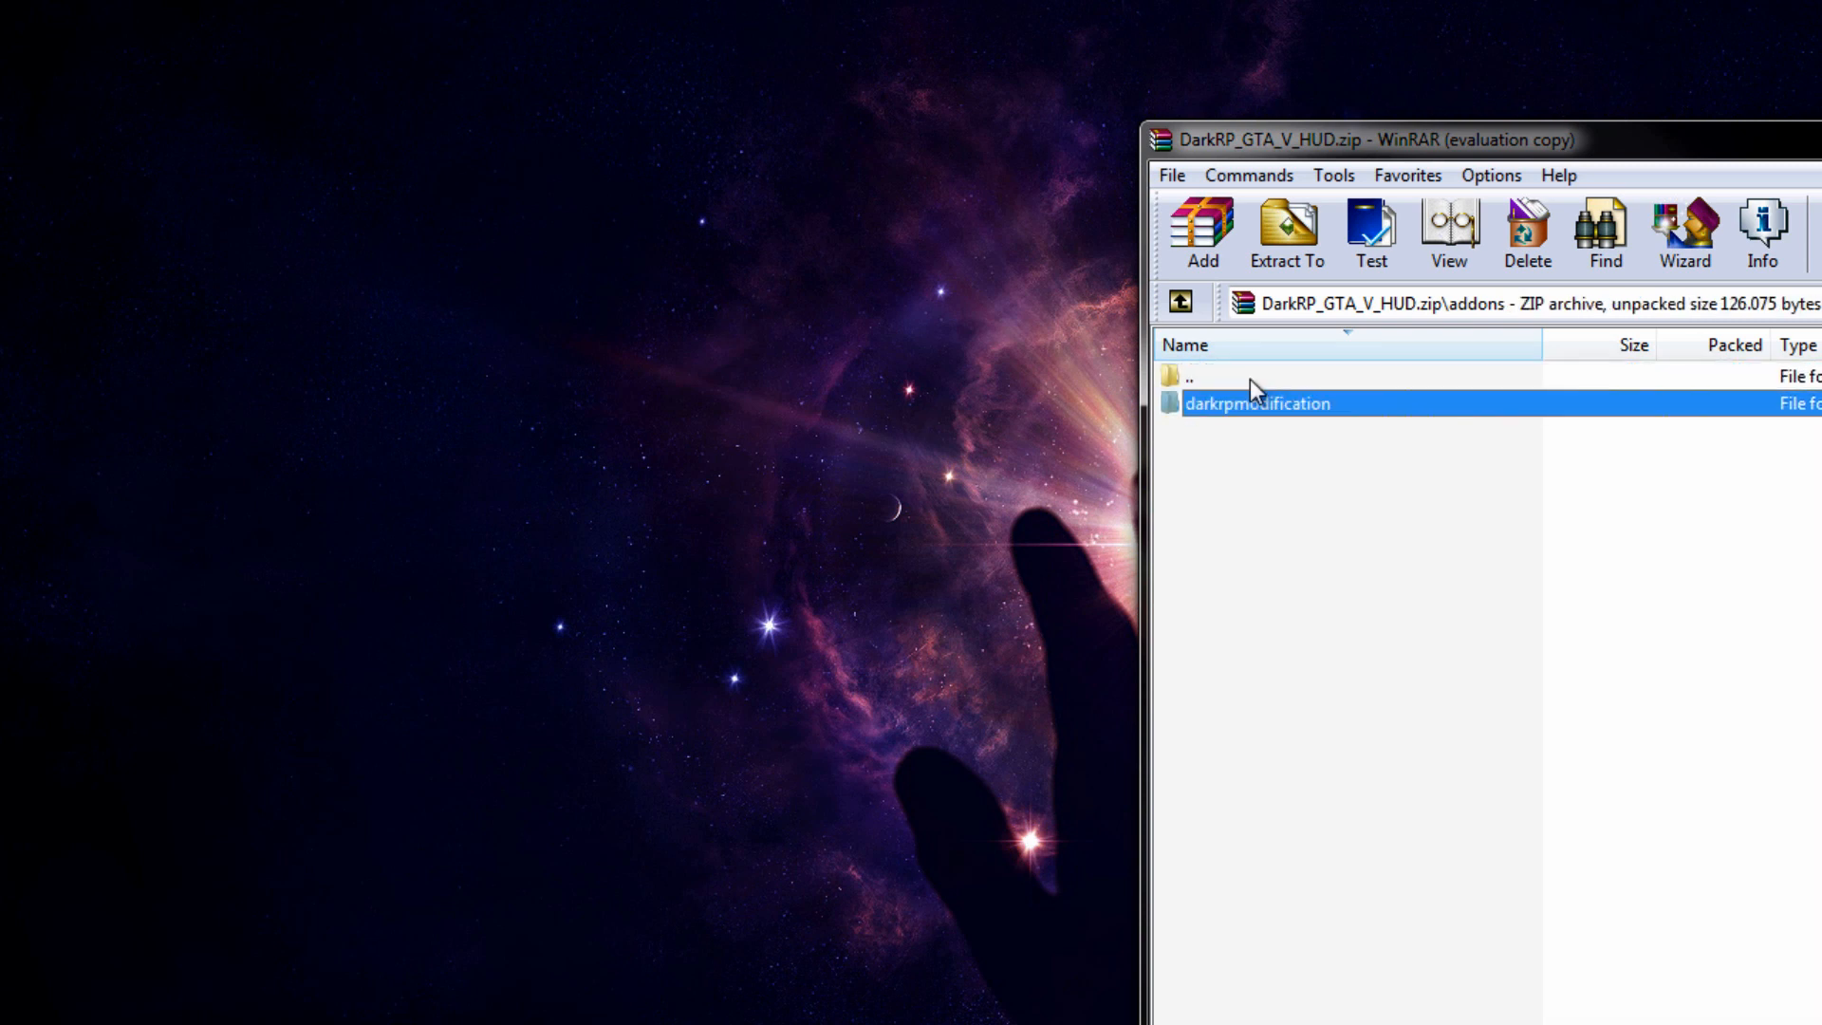
left_click(1328, 449)
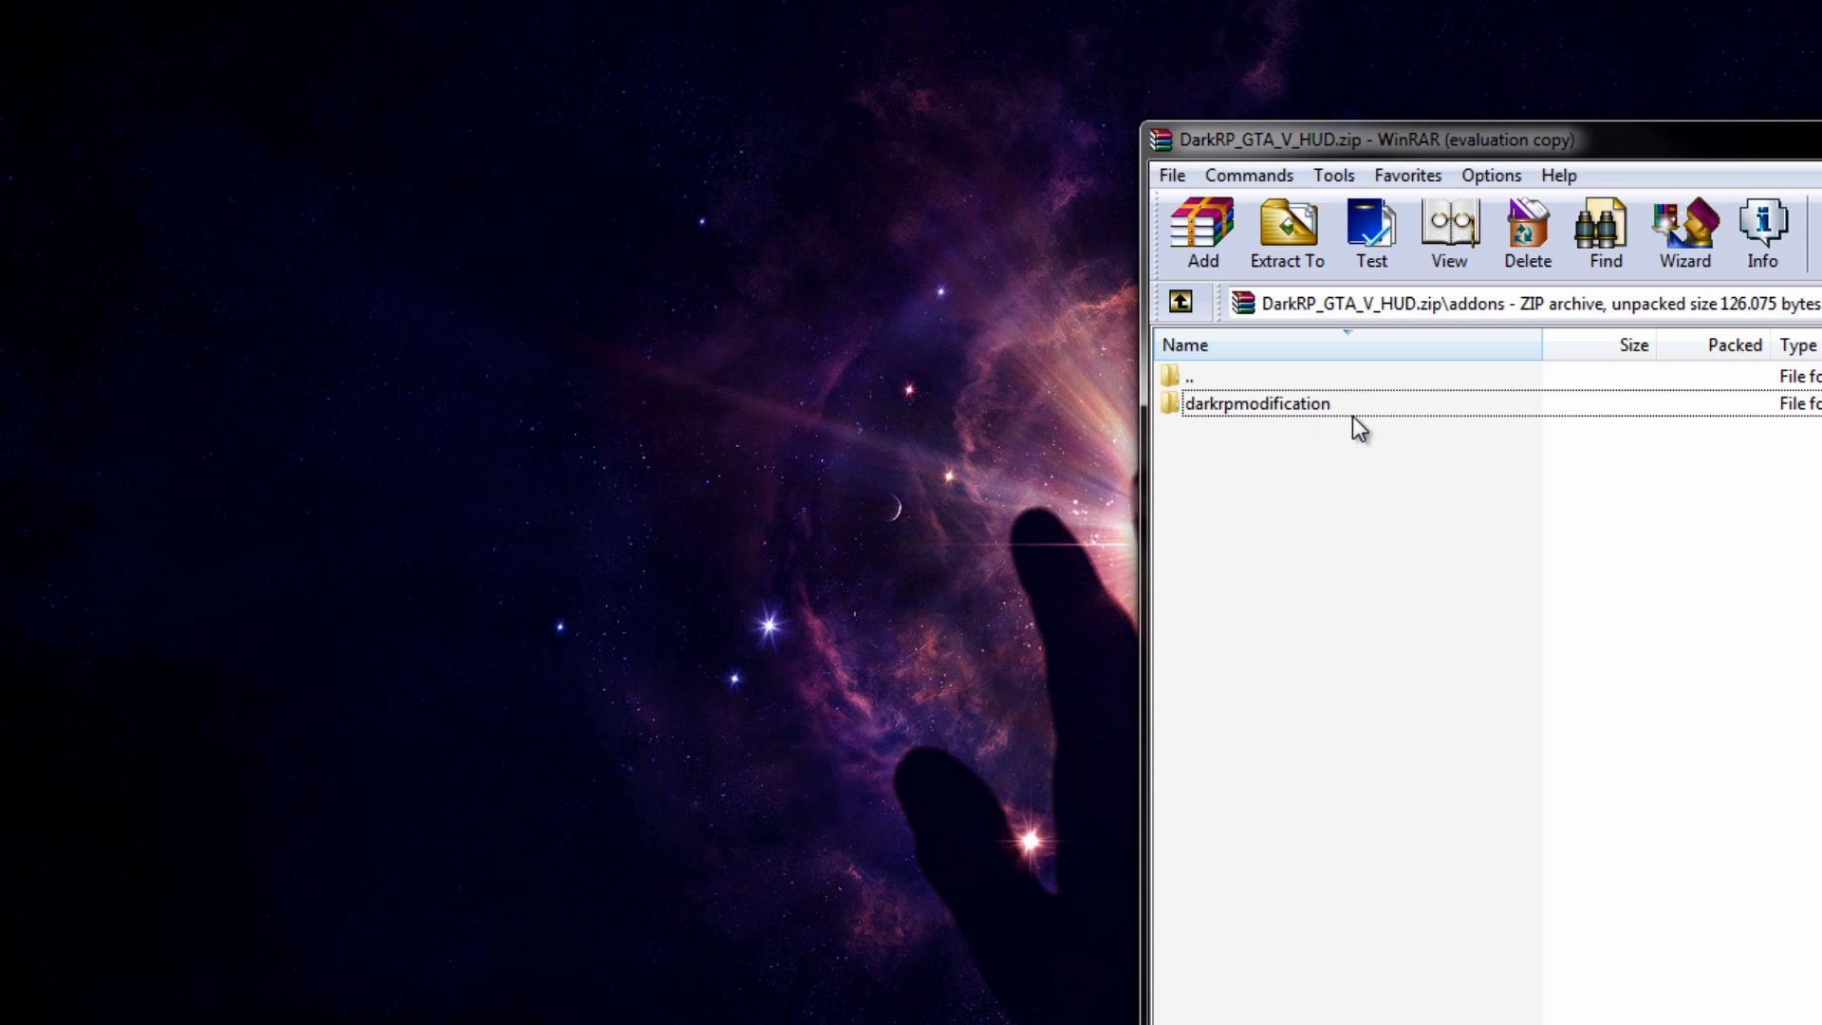
double_click(1270, 403)
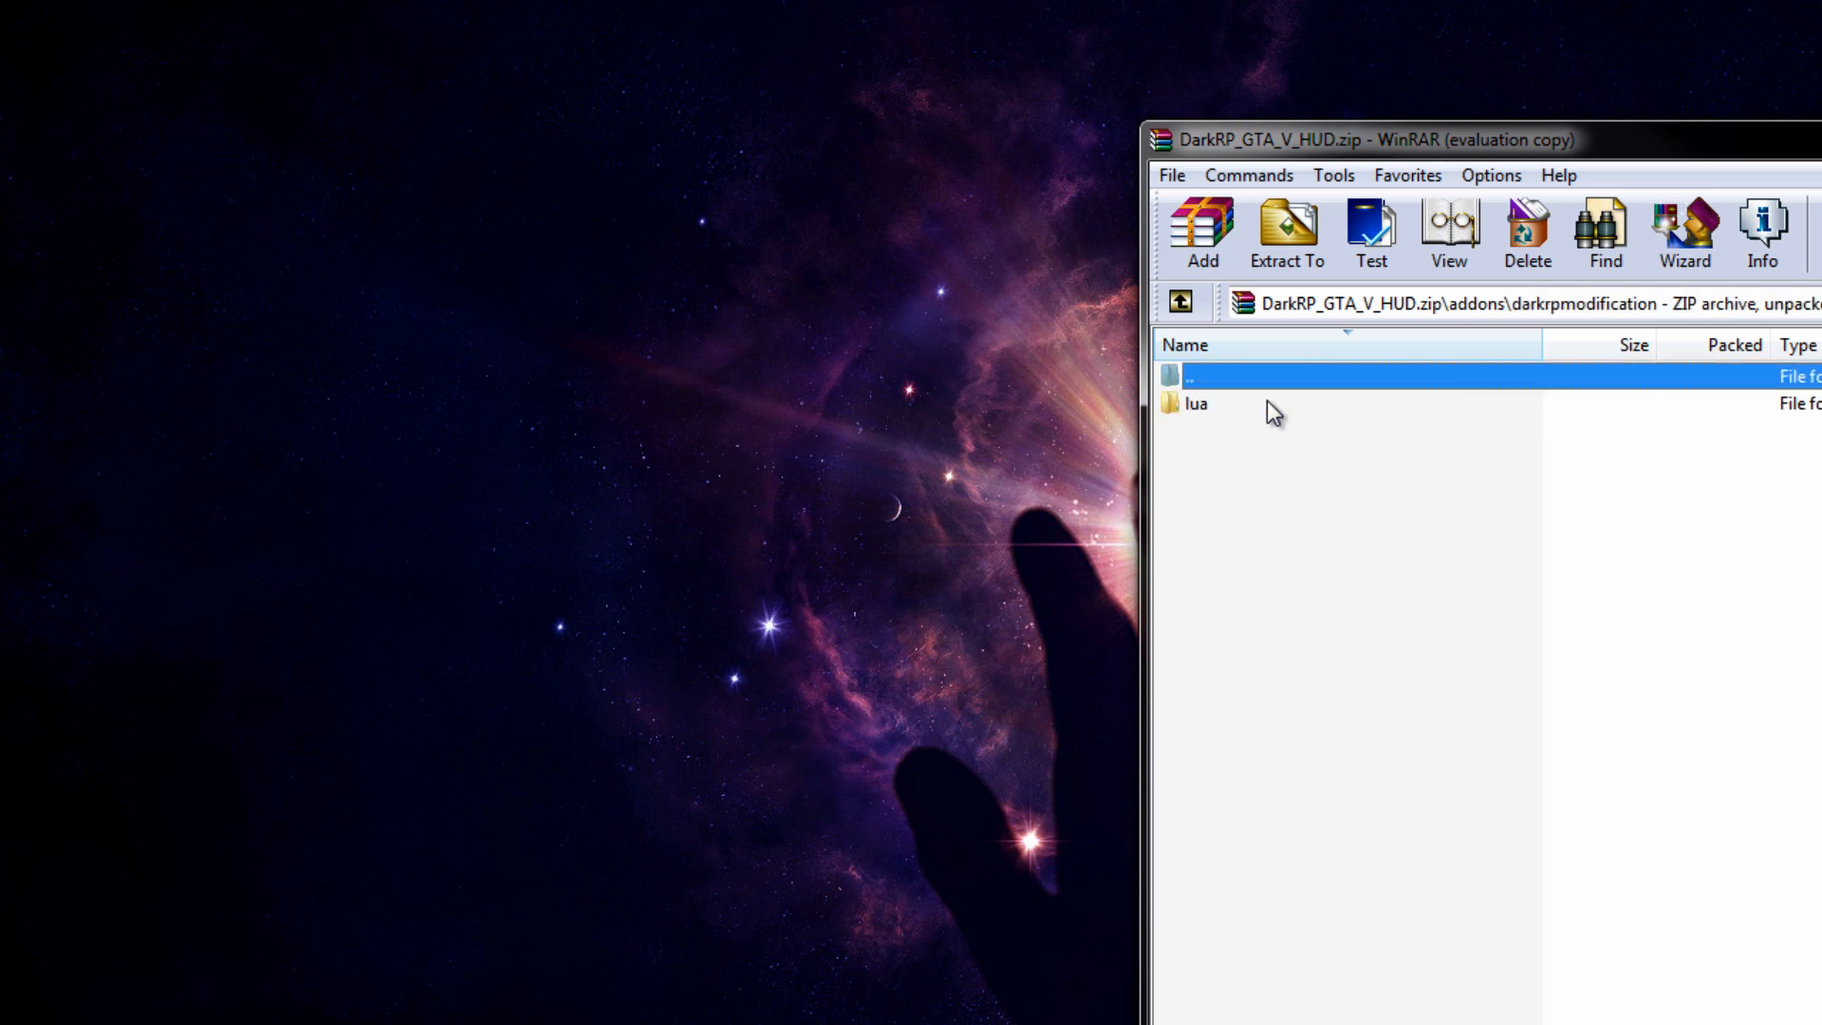
double_click(1267, 403)
left_click(1267, 404)
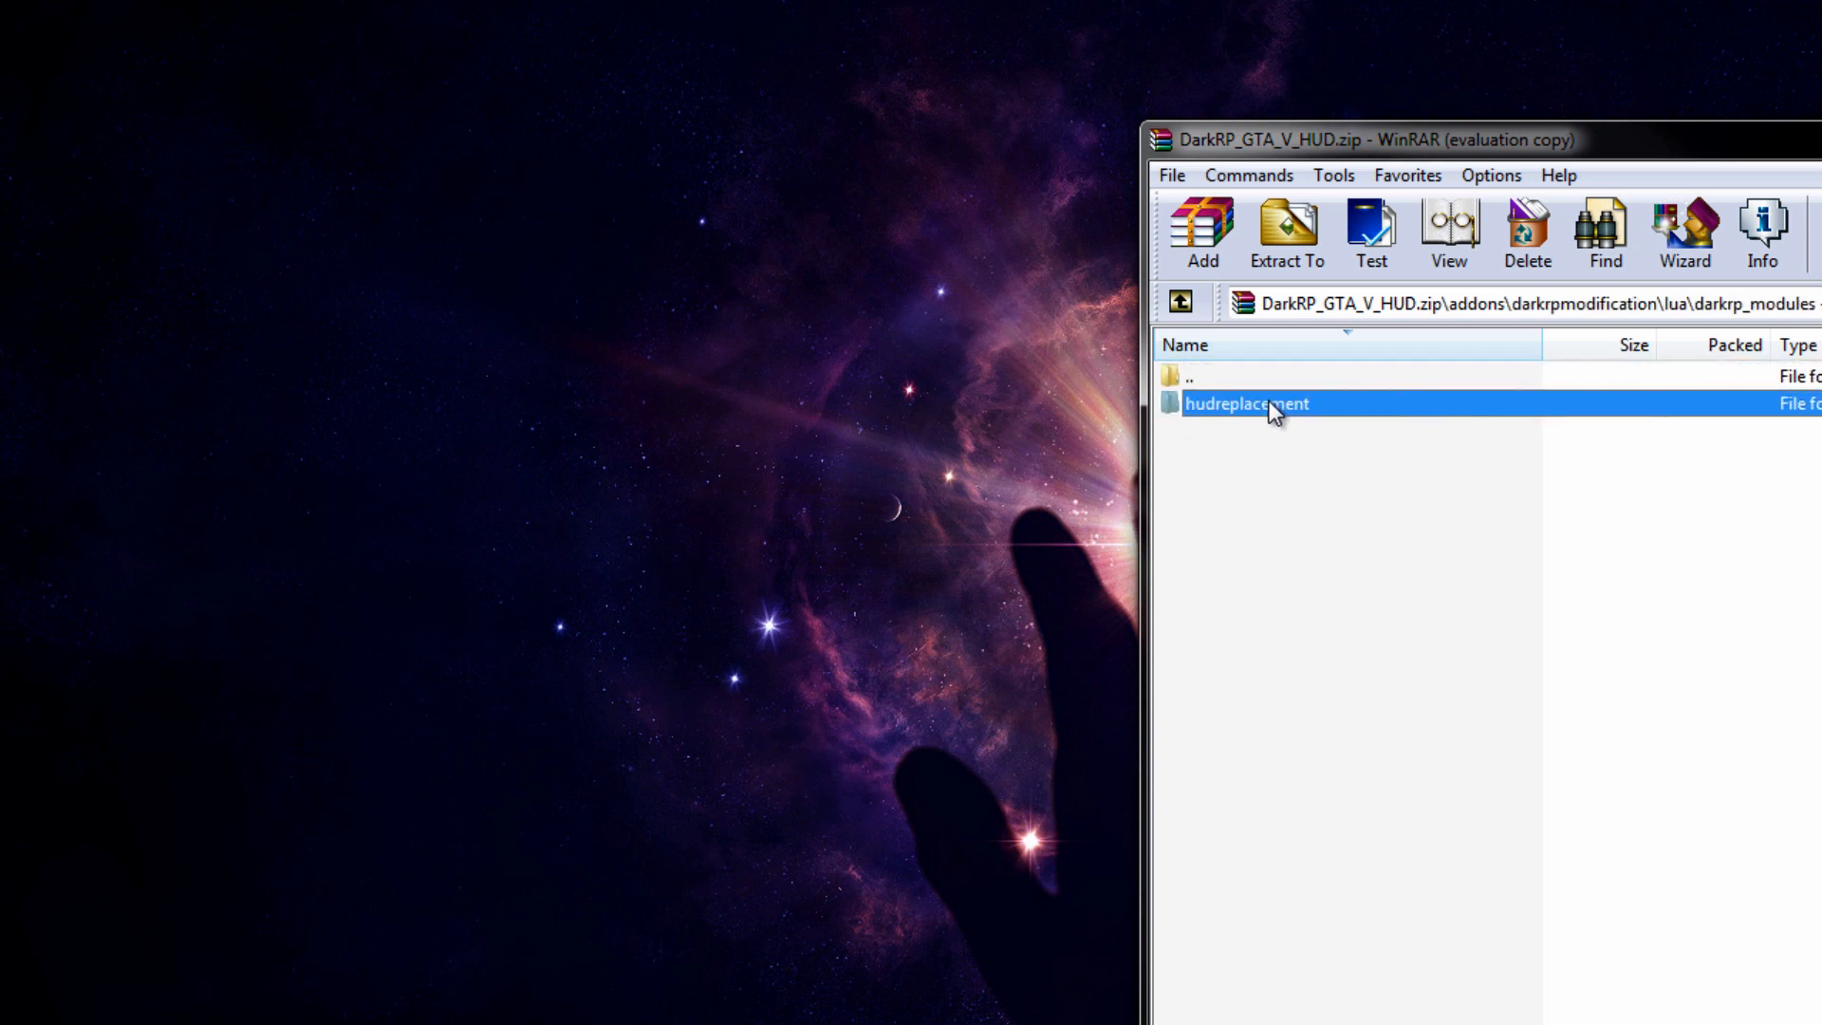
Navigate back up to the archive's top level.
double_click(1239, 376)
double_click(1240, 377)
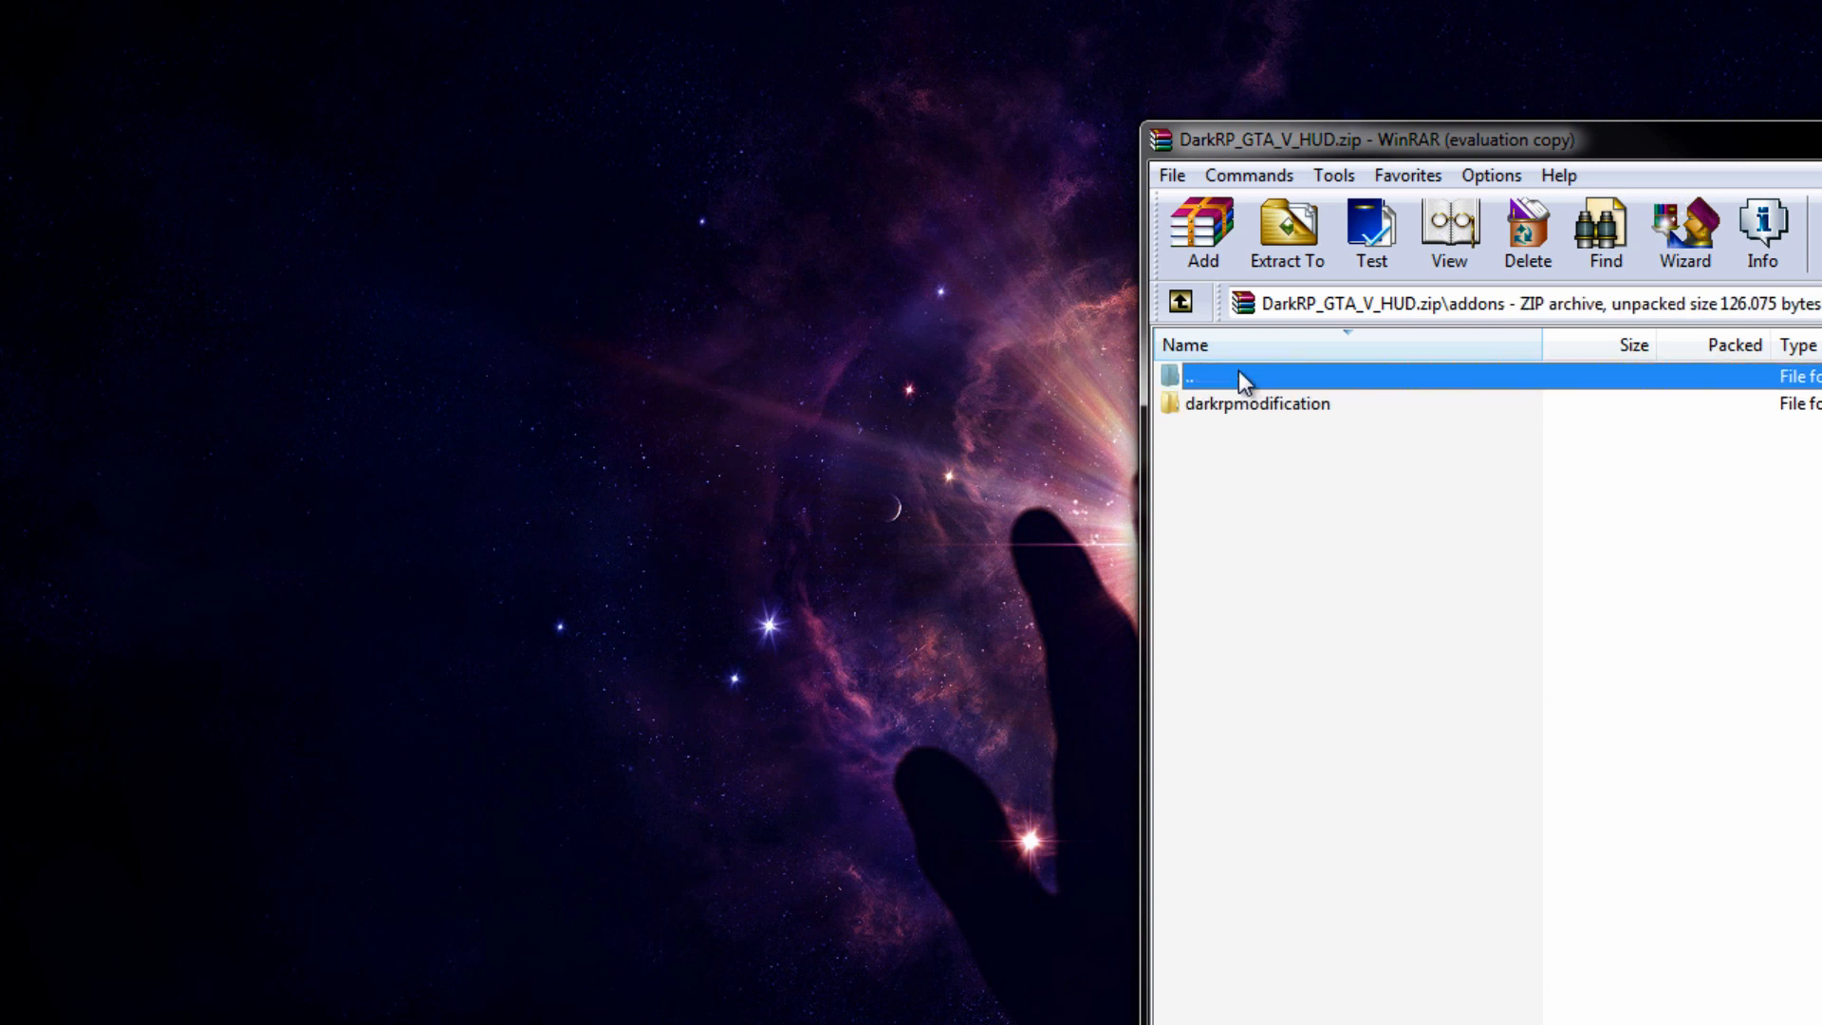
double_click(1239, 377)
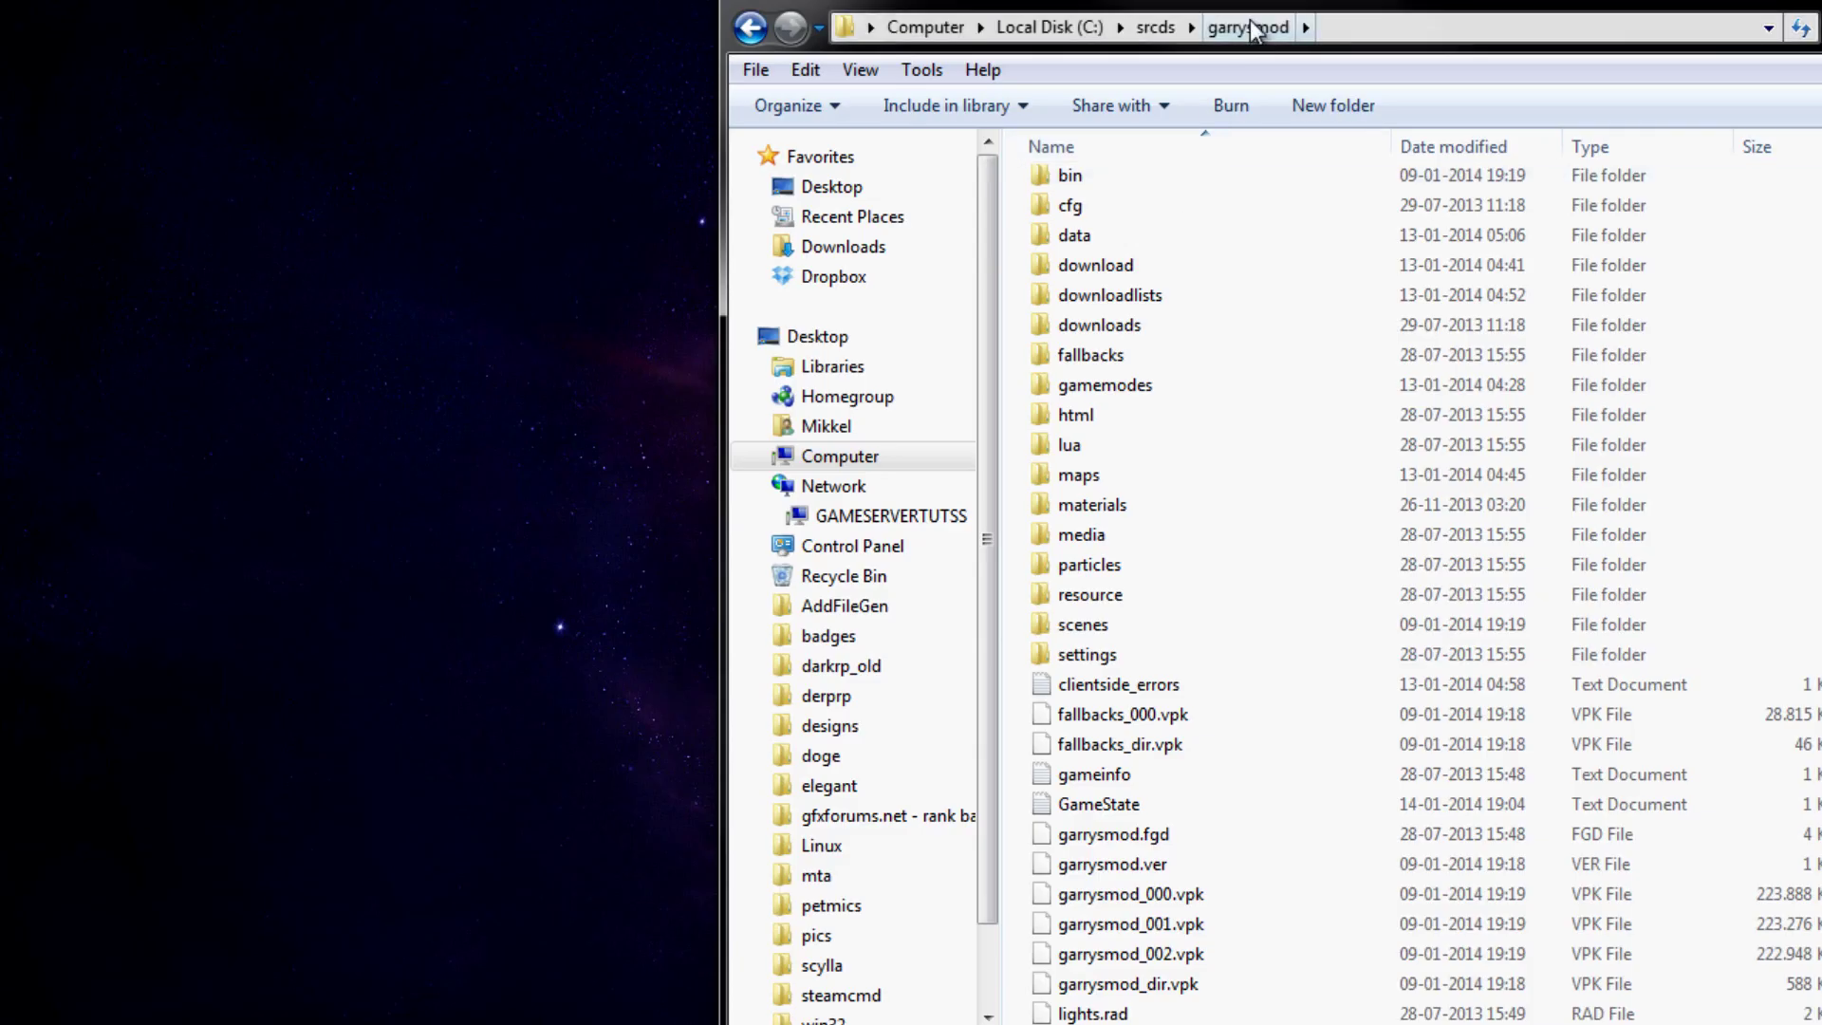
Arrange the garrysmod folder beside WinRAR and drag all archive folders plus install.txt into it.
left_click_drag(1293, 25, 127, 117)
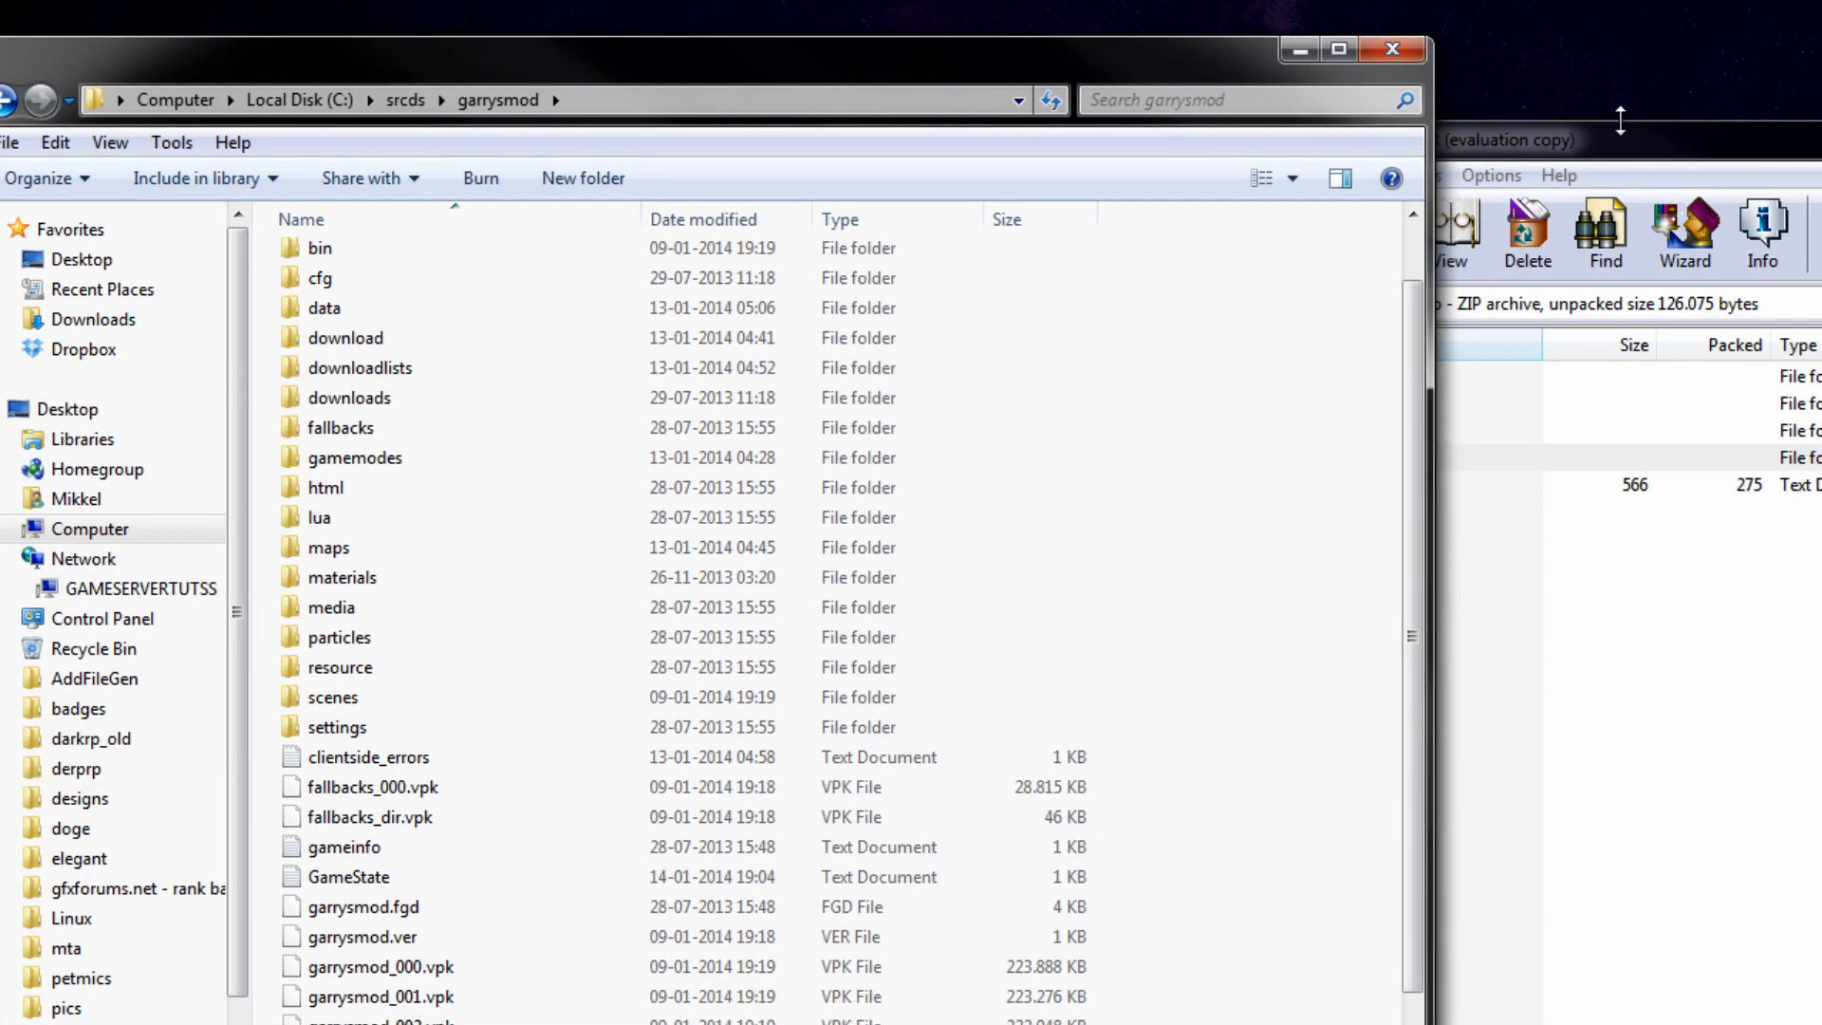
left_click_drag(1621, 139, 1821, 85)
left_click(1560, 434)
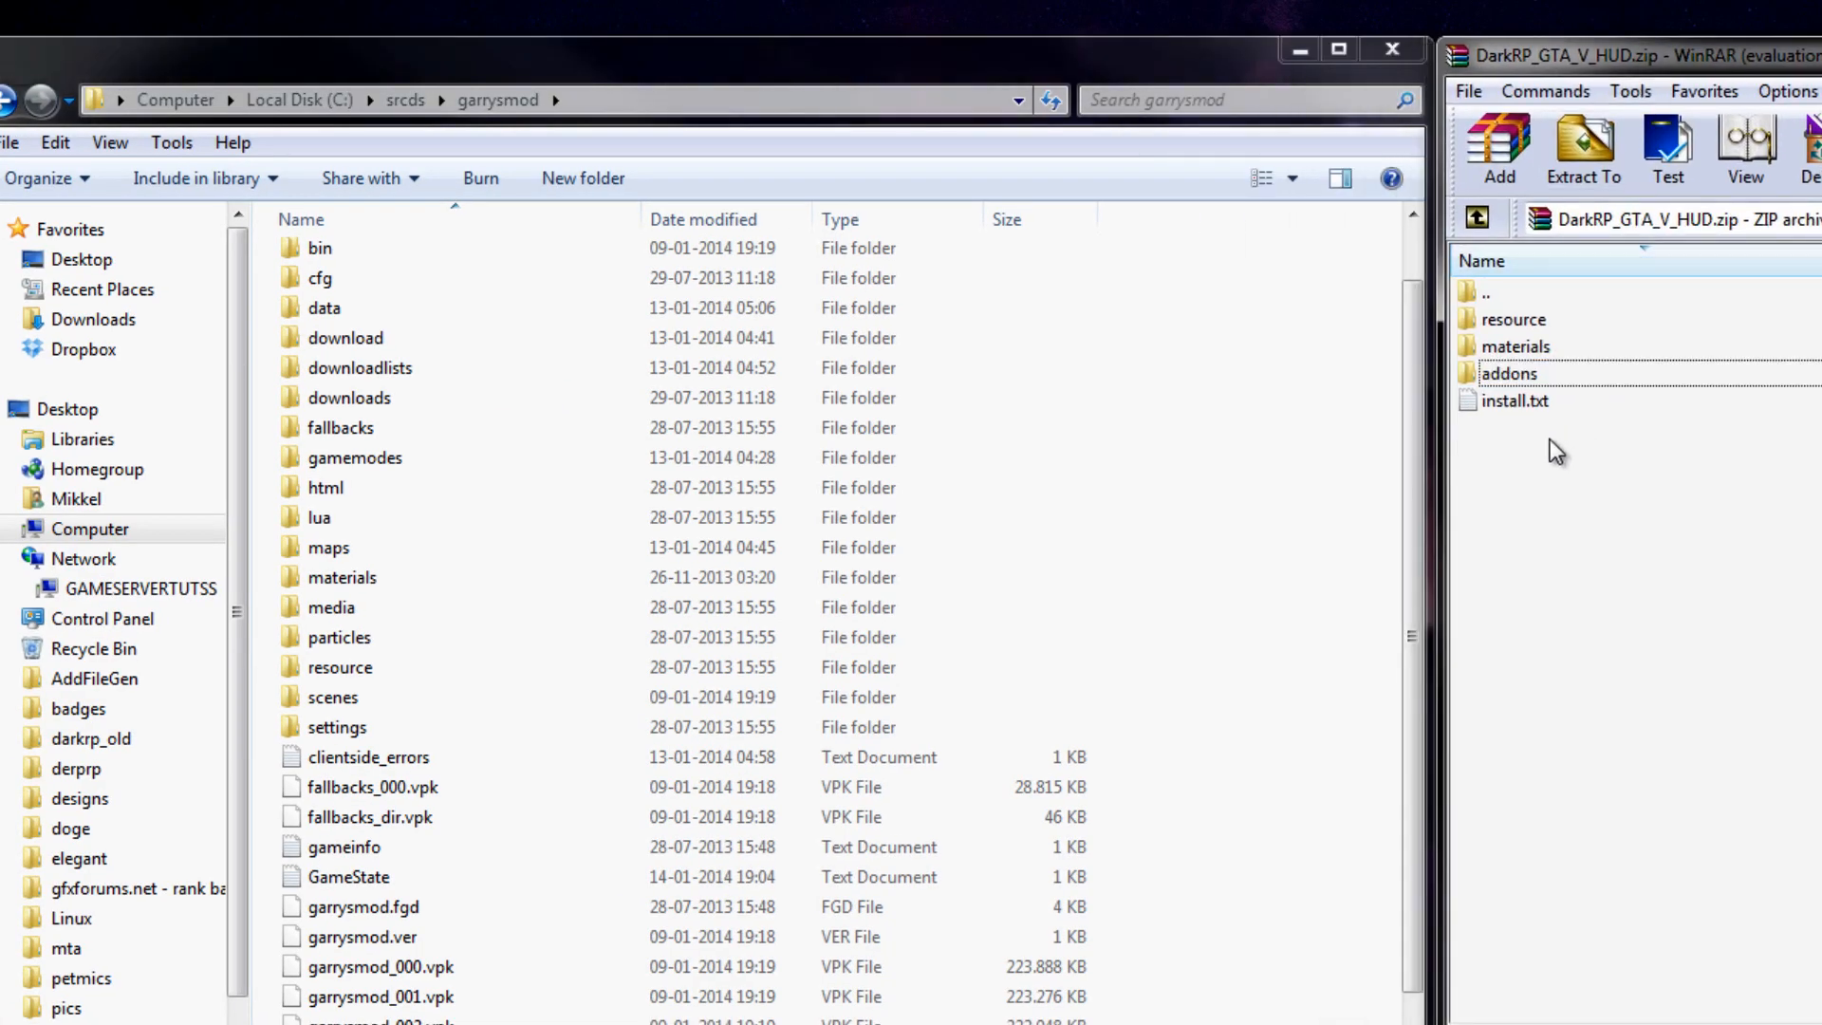
left_click_drag(1551, 438, 1525, 330)
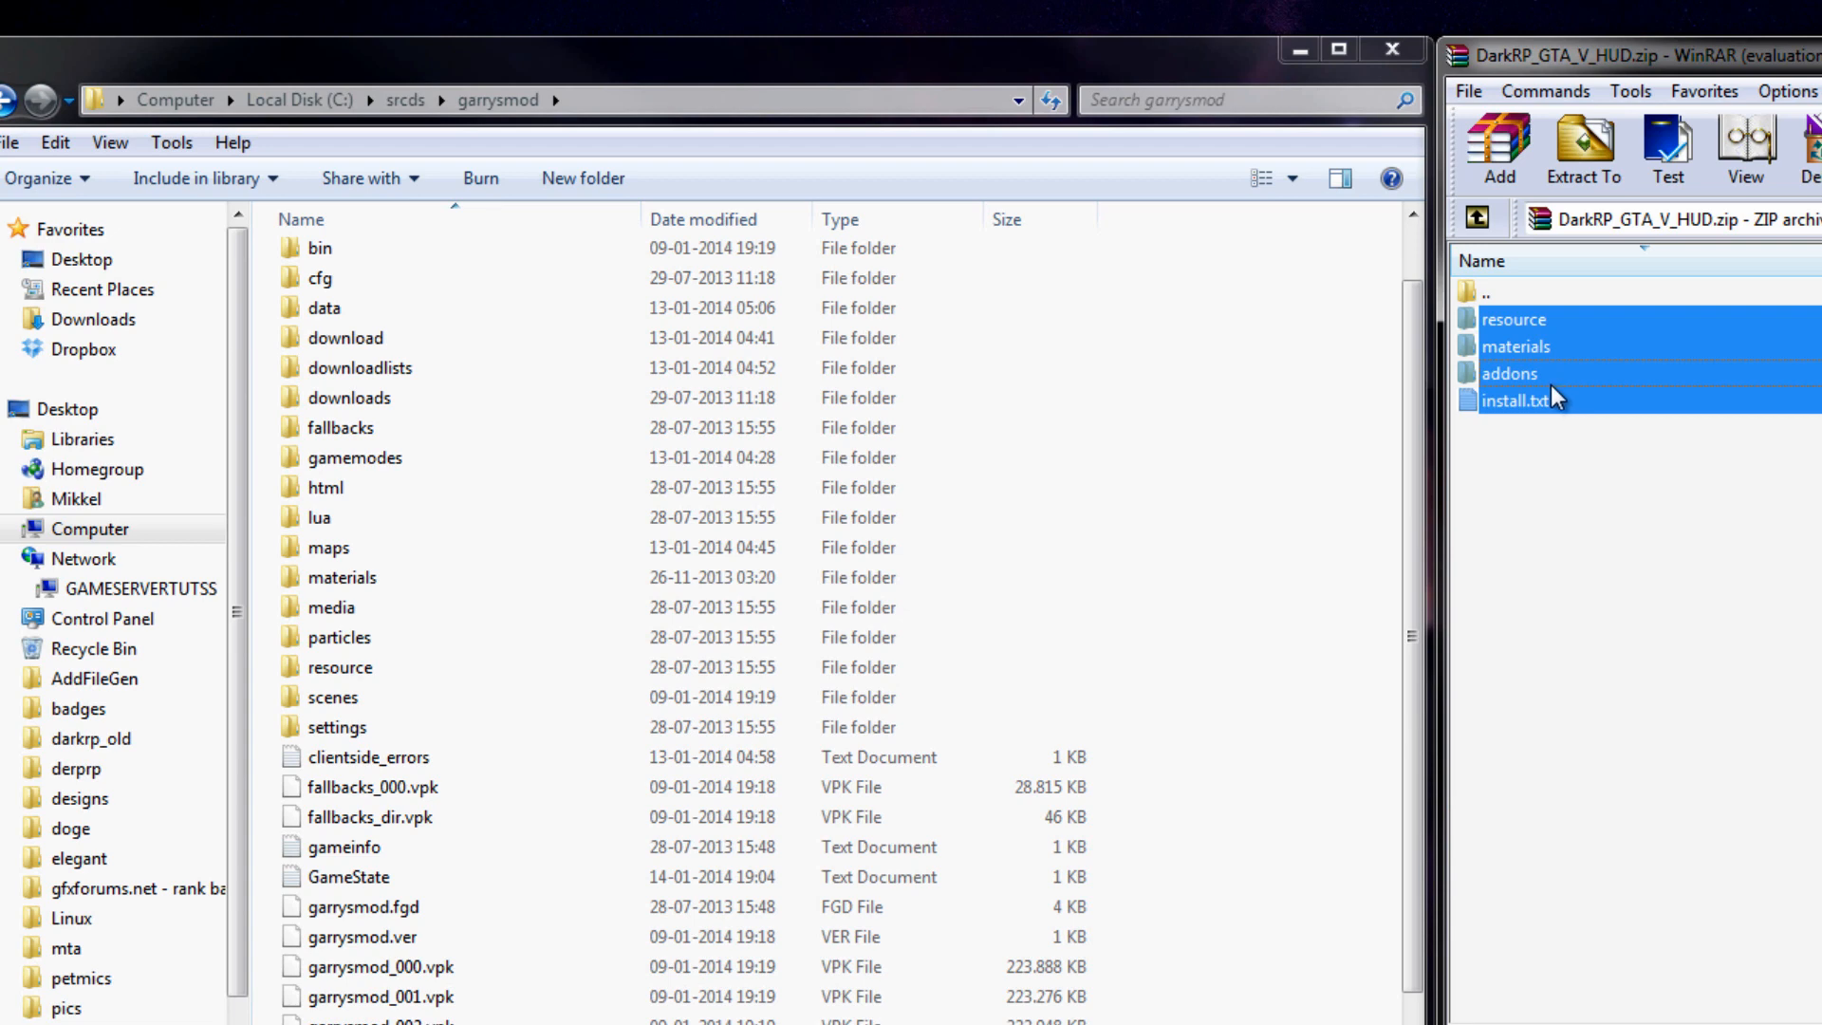
left_click_drag(1531, 374, 1258, 733)
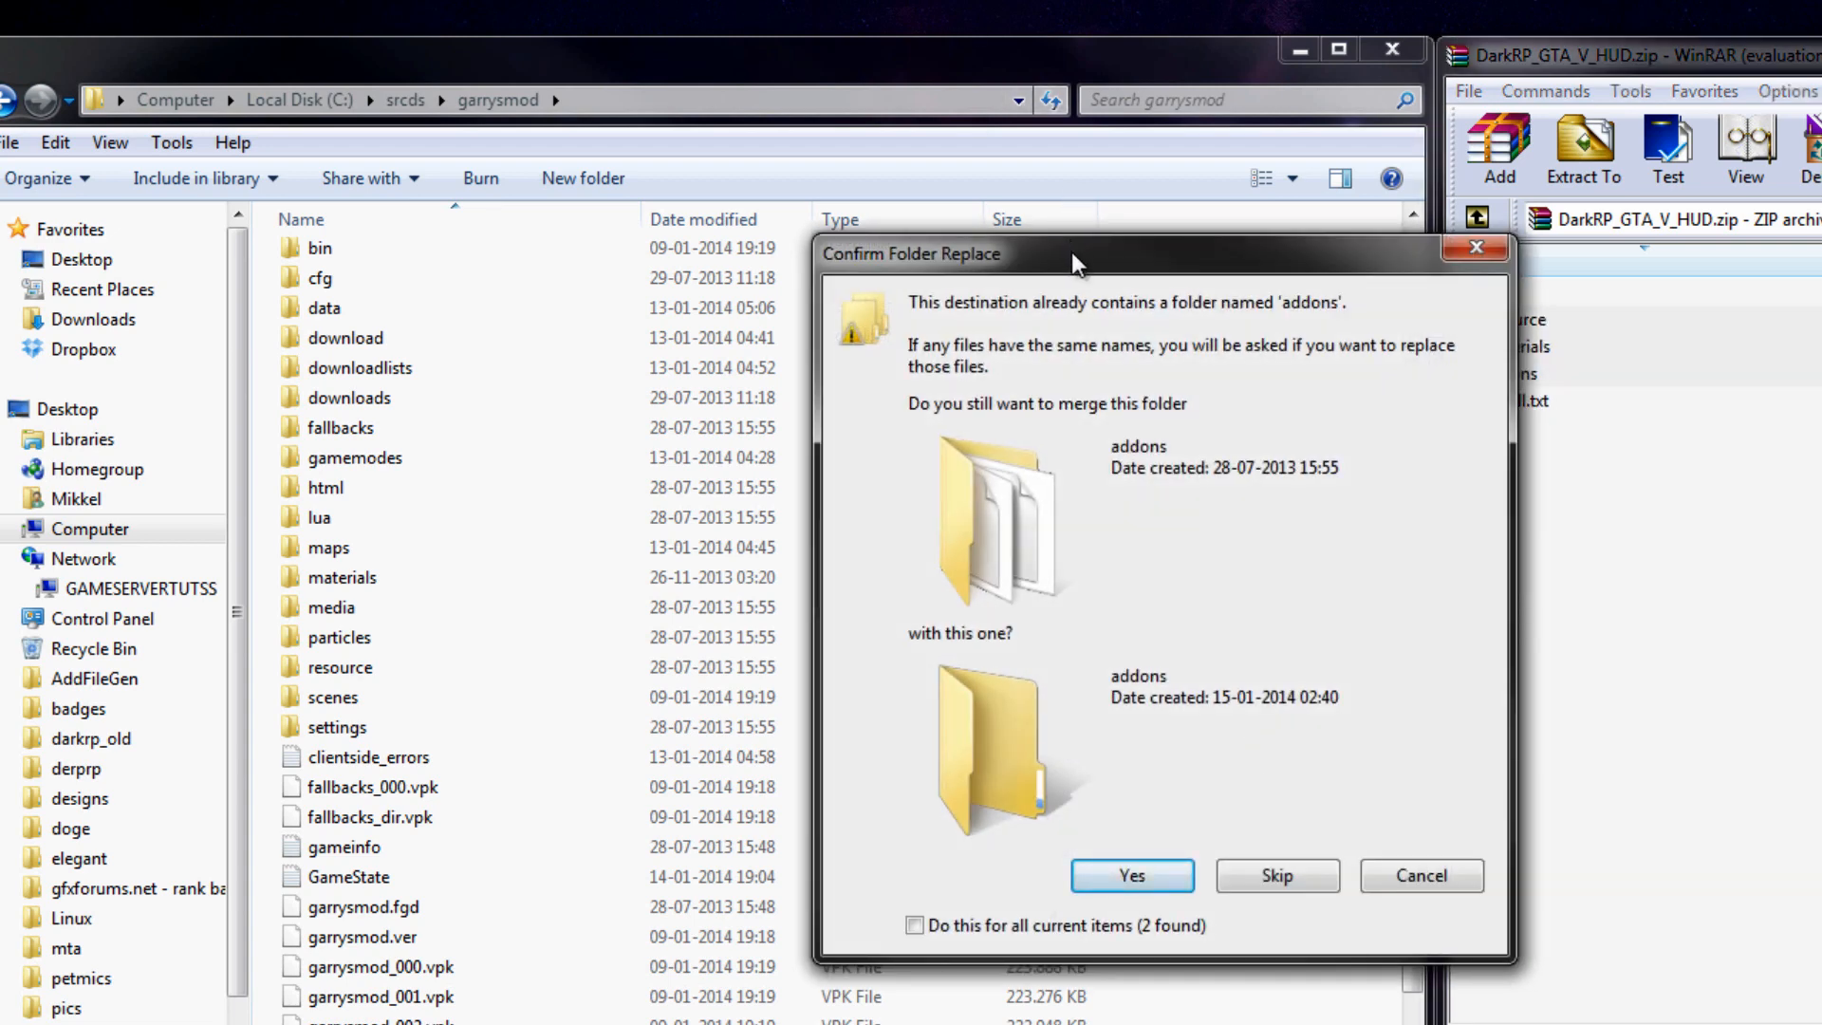
Confirm merging into the existing addons folder and resolve all duplicate file conflicts for all items.
mouse_move(1072, 256)
left_mouse_down()
mouse_move(1125, 108)
mouse_move(981, 89)
left_mouse_up()
left_click(836, 767)
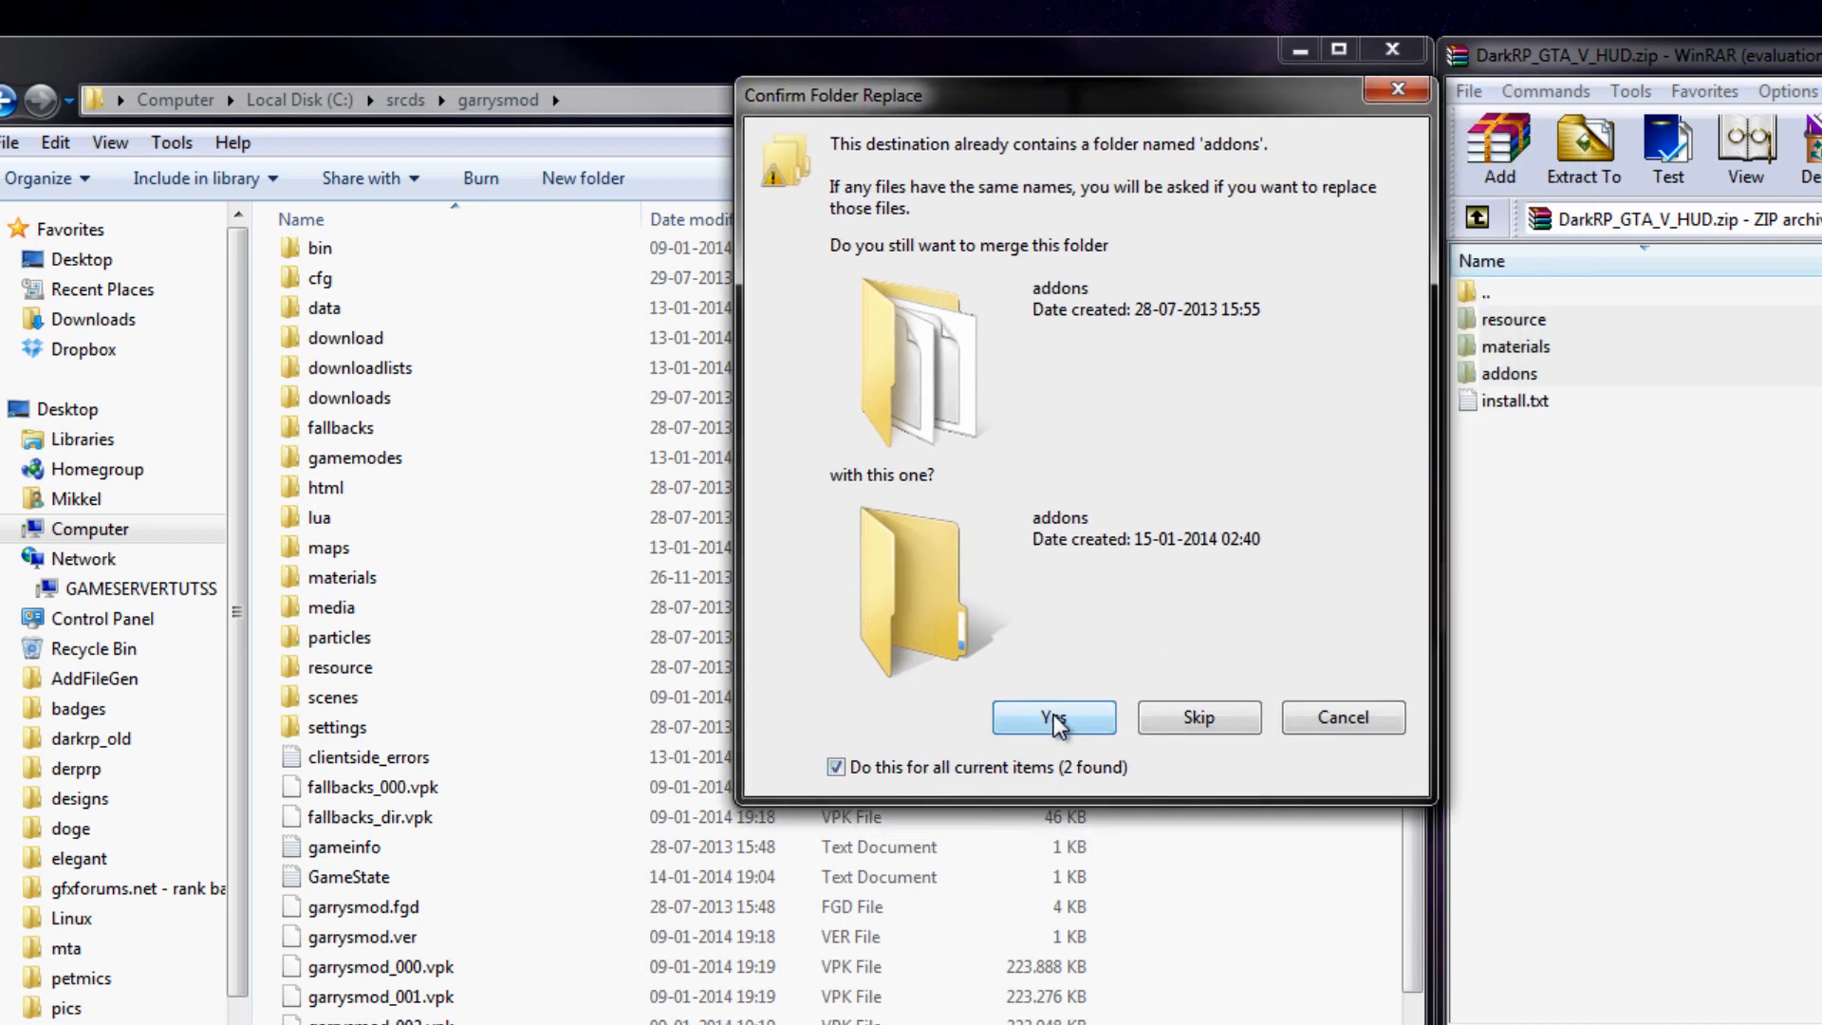
left_click(1075, 727)
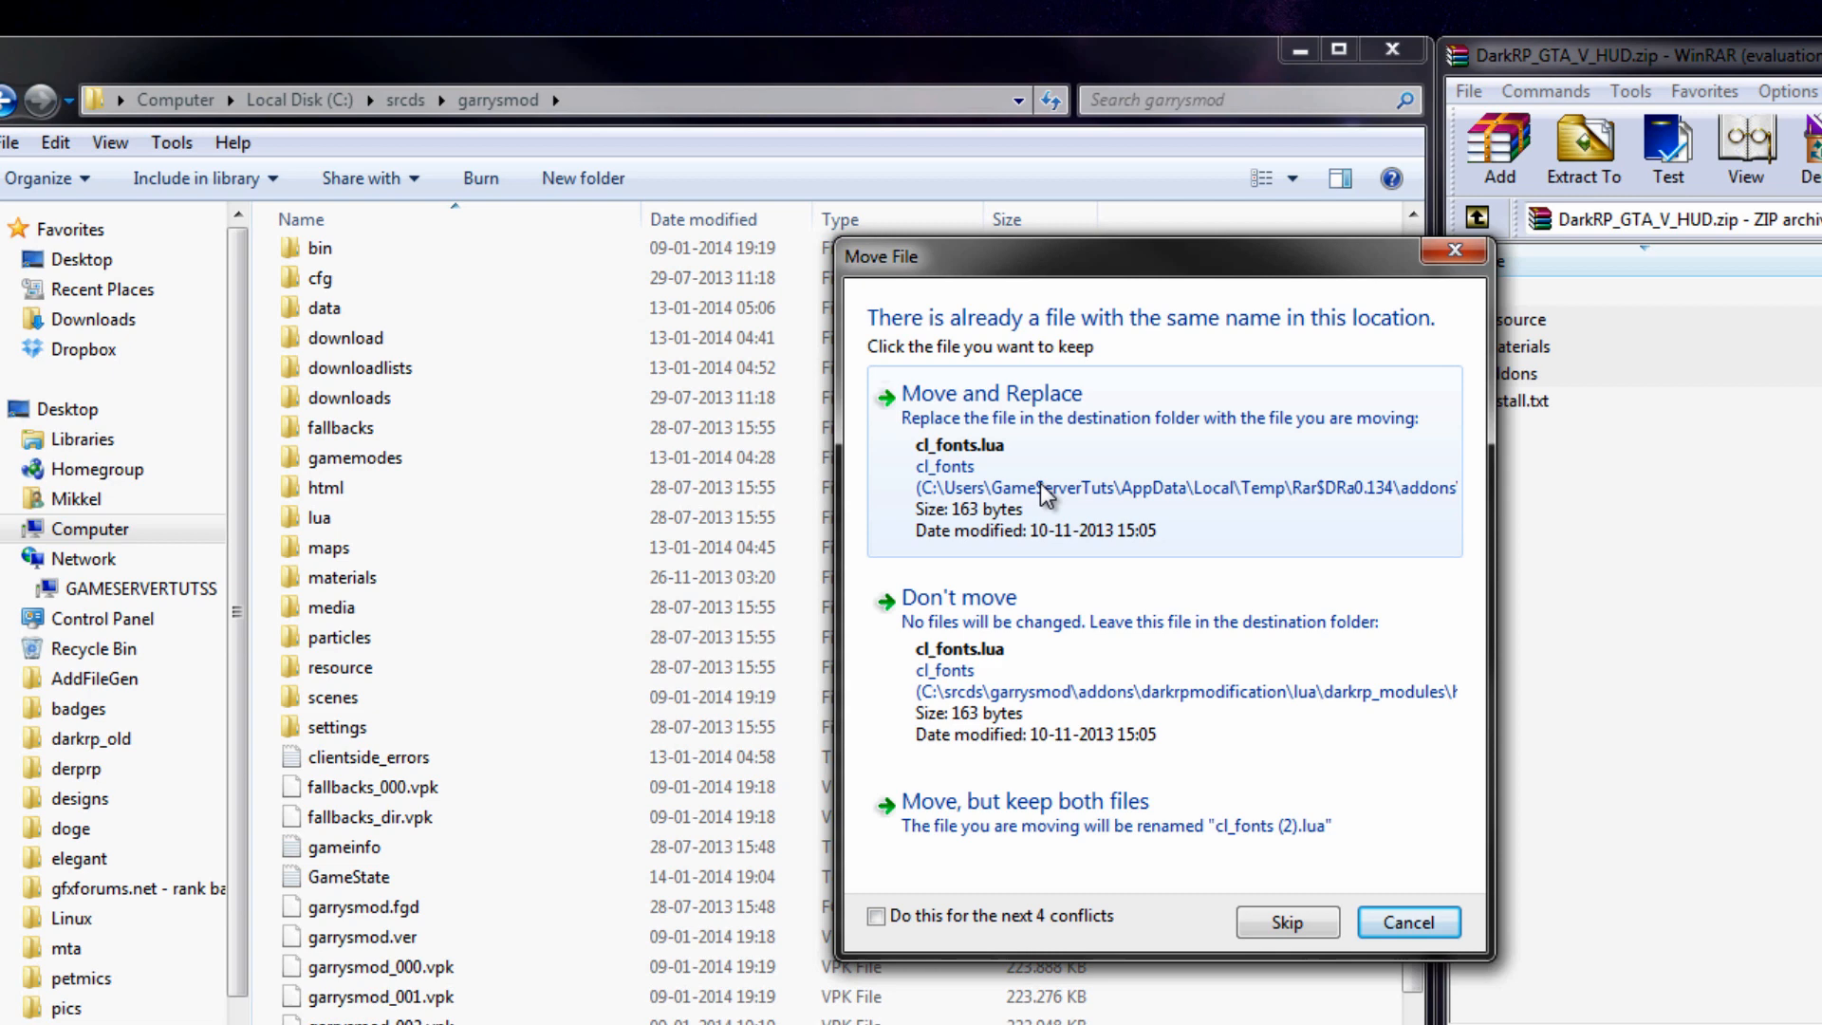
left_click(1002, 923)
left_click(1079, 493)
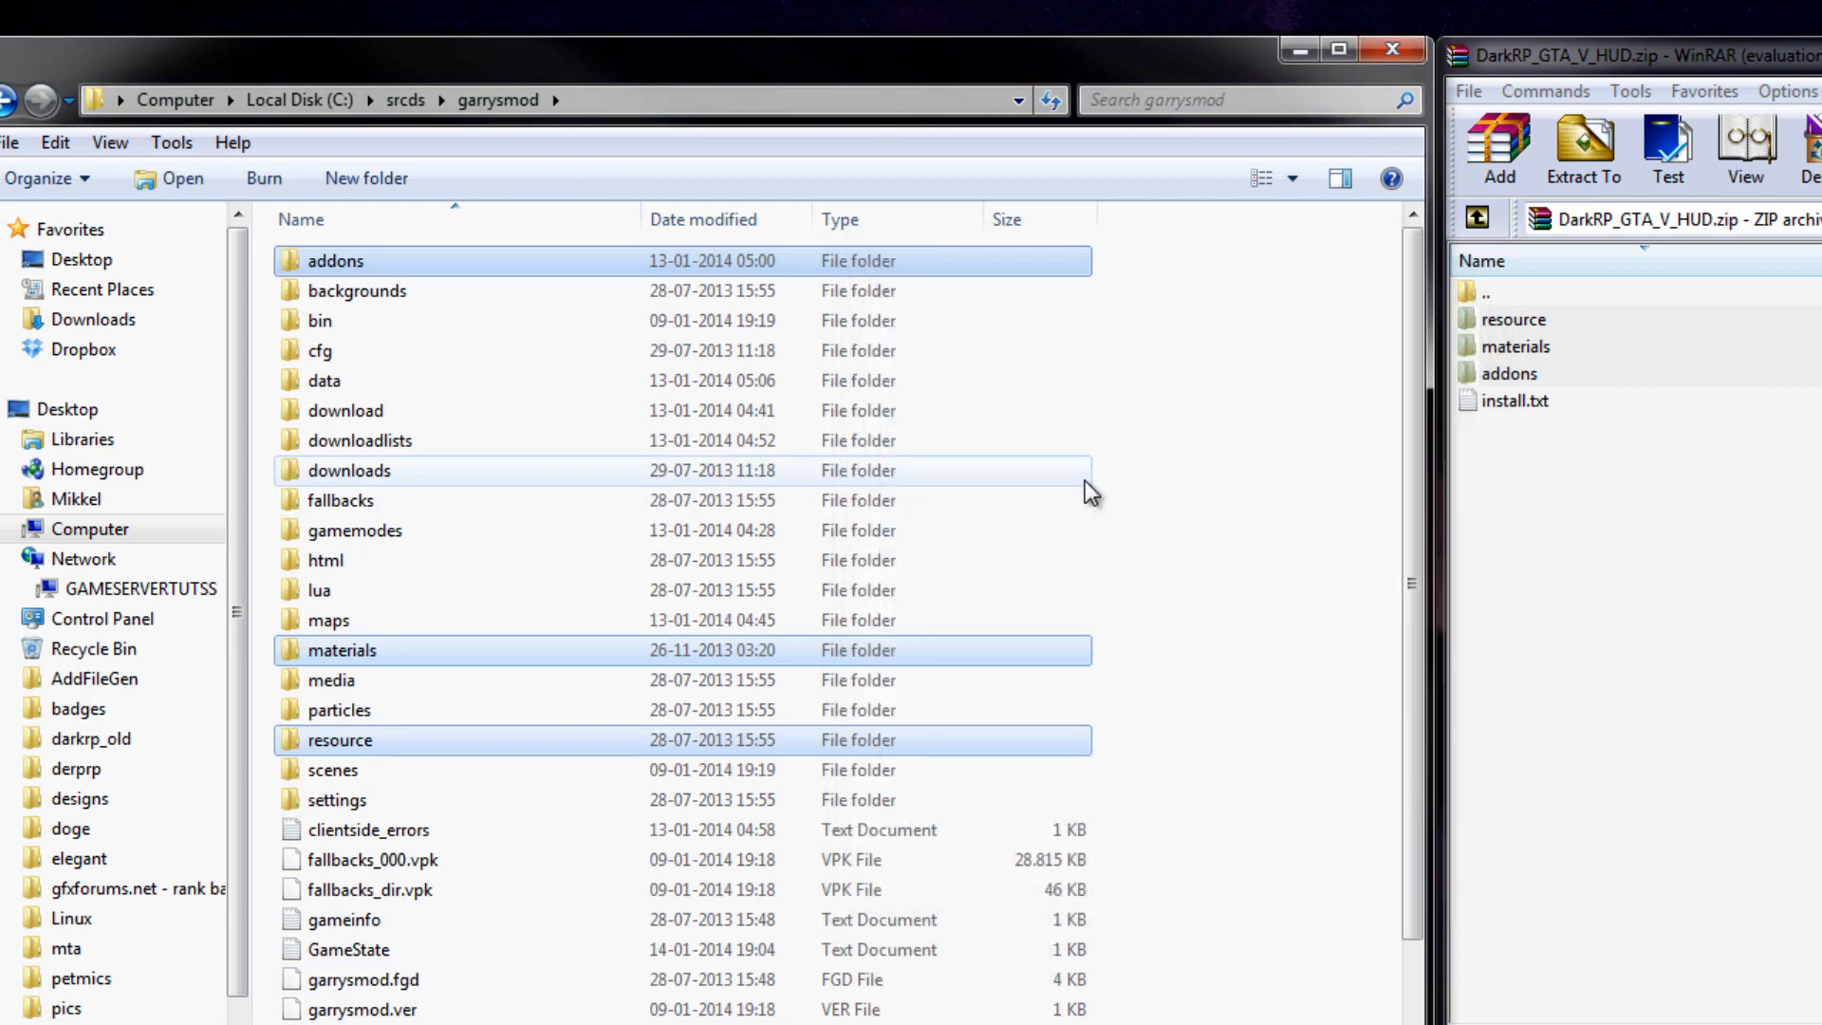
Dismiss WinRAR and review the merged addons folder's contents, then return to garrysmod.
left_click_drag(1704, 57, 733, 126)
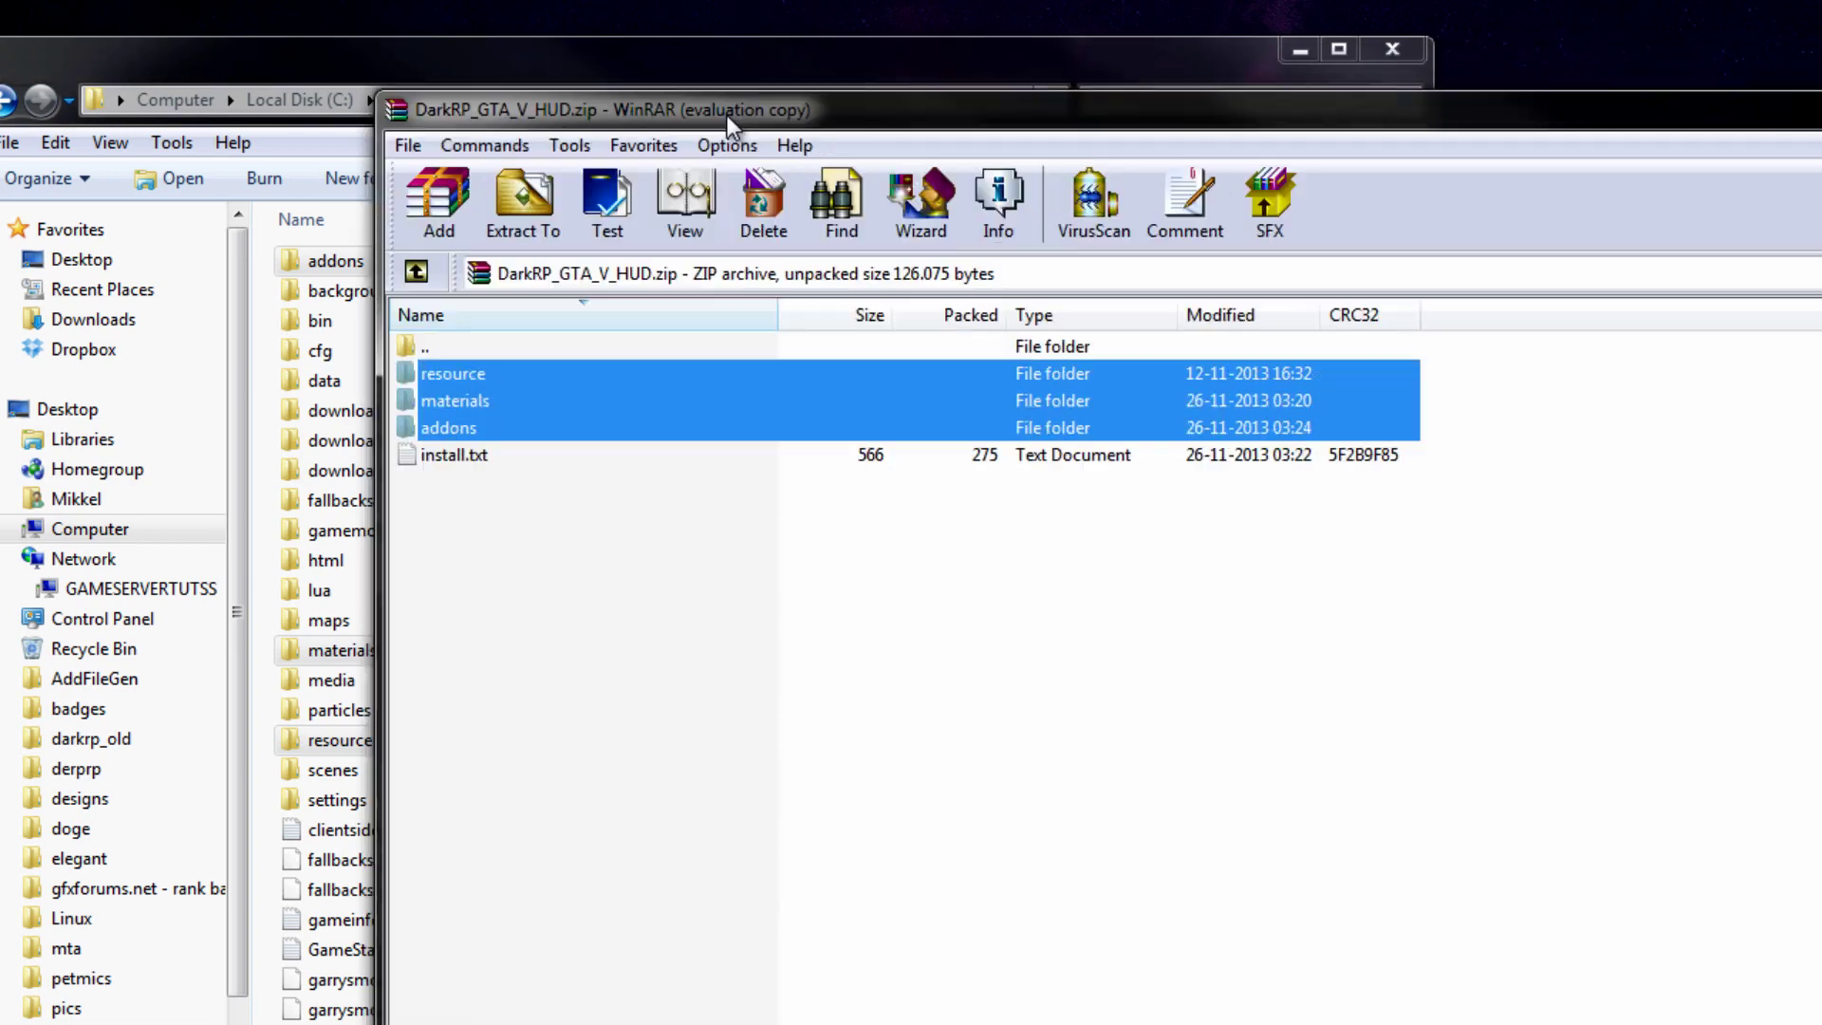
left_click(1371, 482)
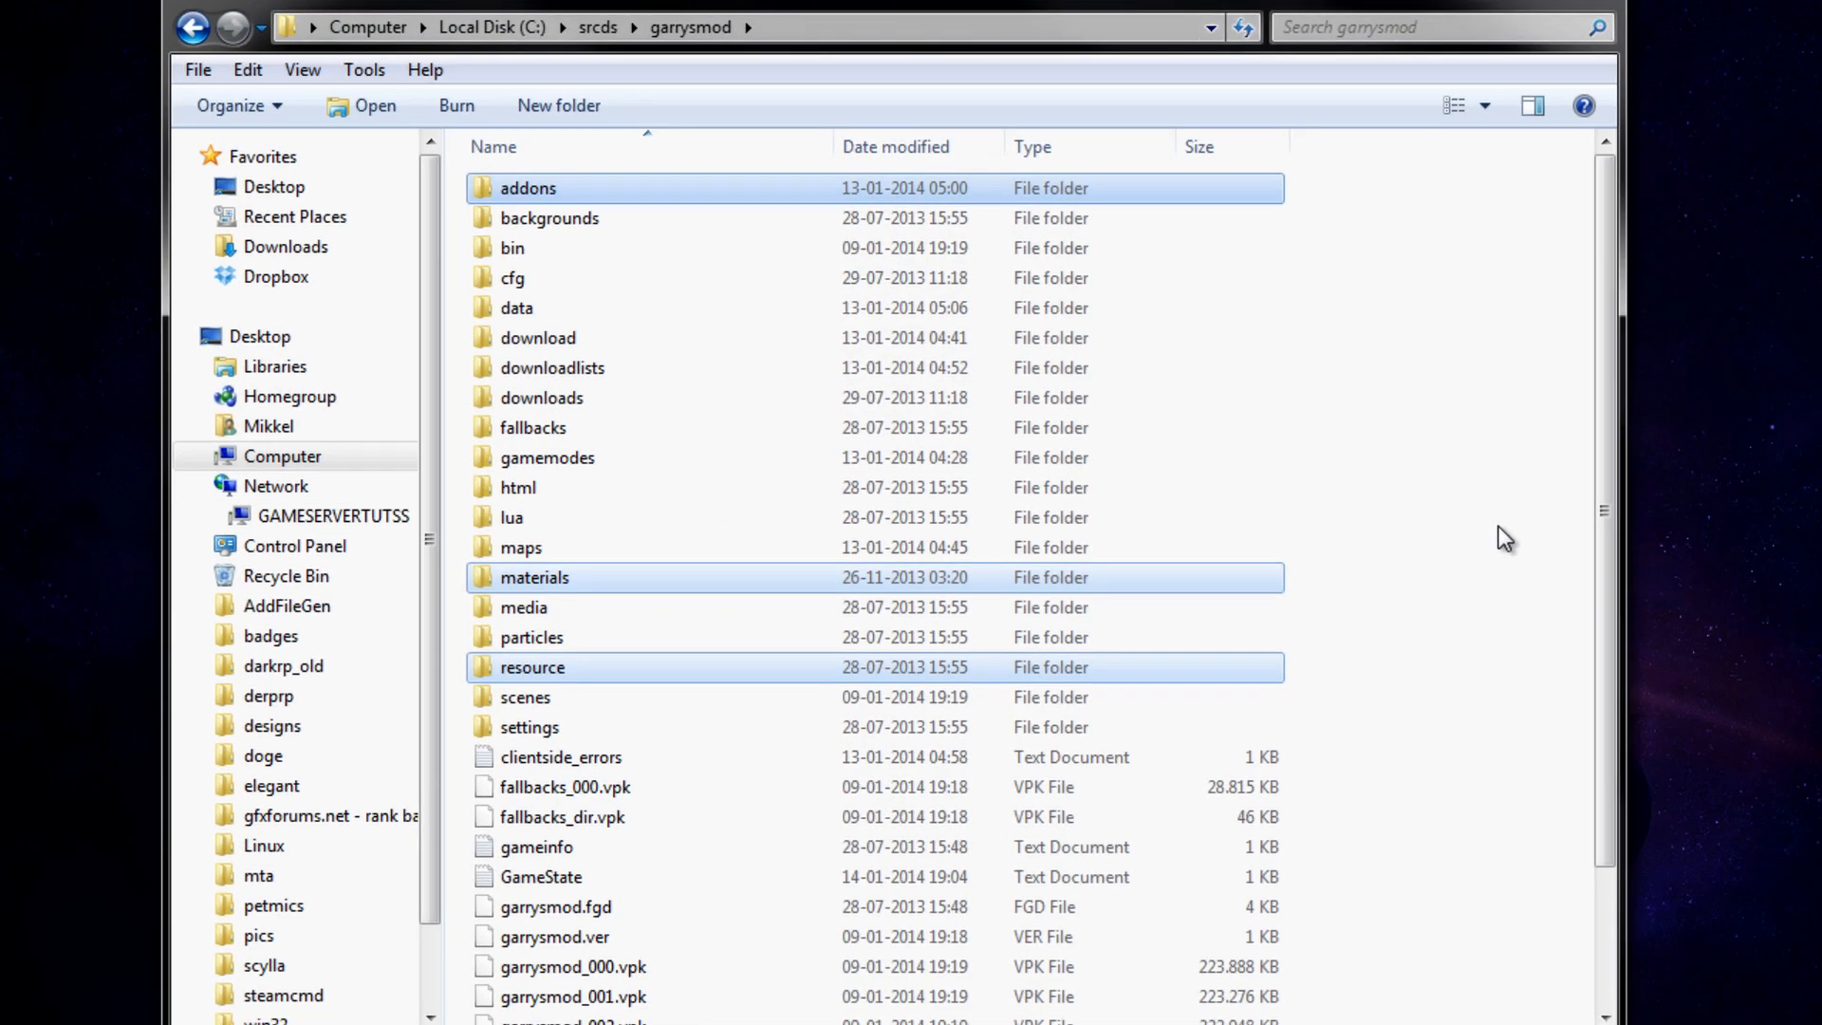
left_click(1505, 538)
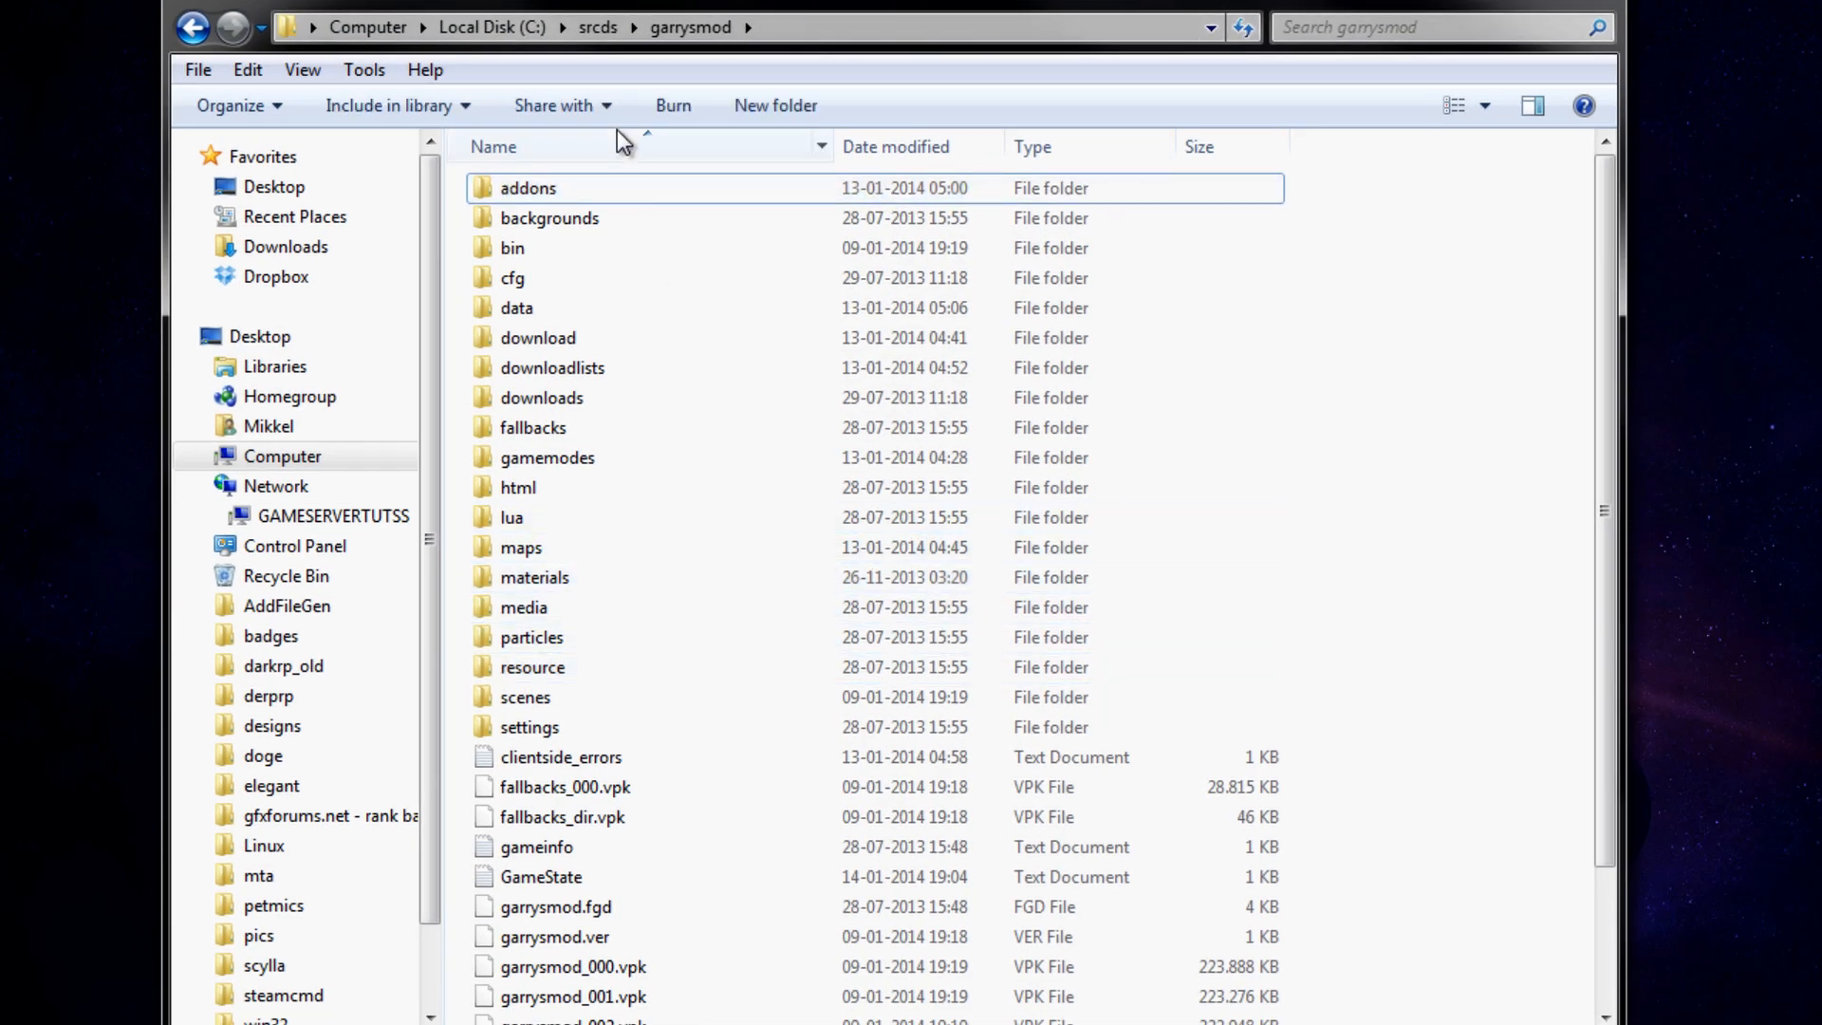
double_click(573, 188)
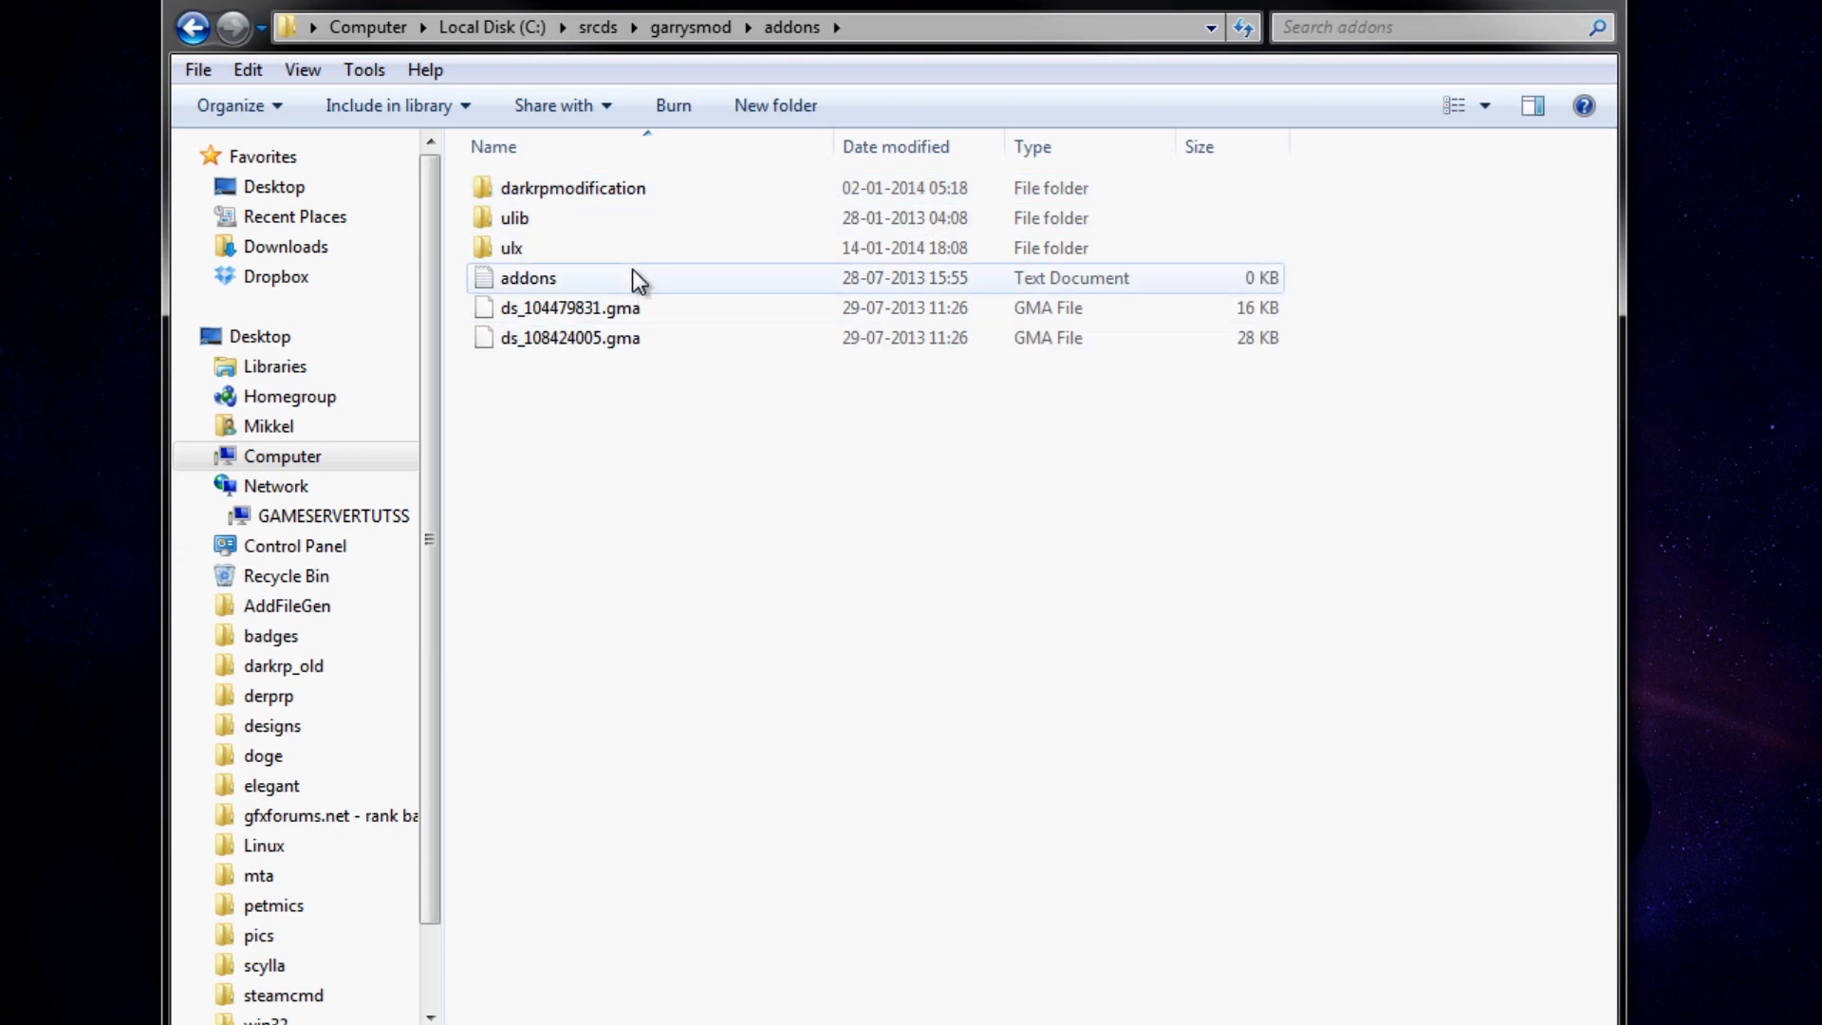
left_click(192, 27)
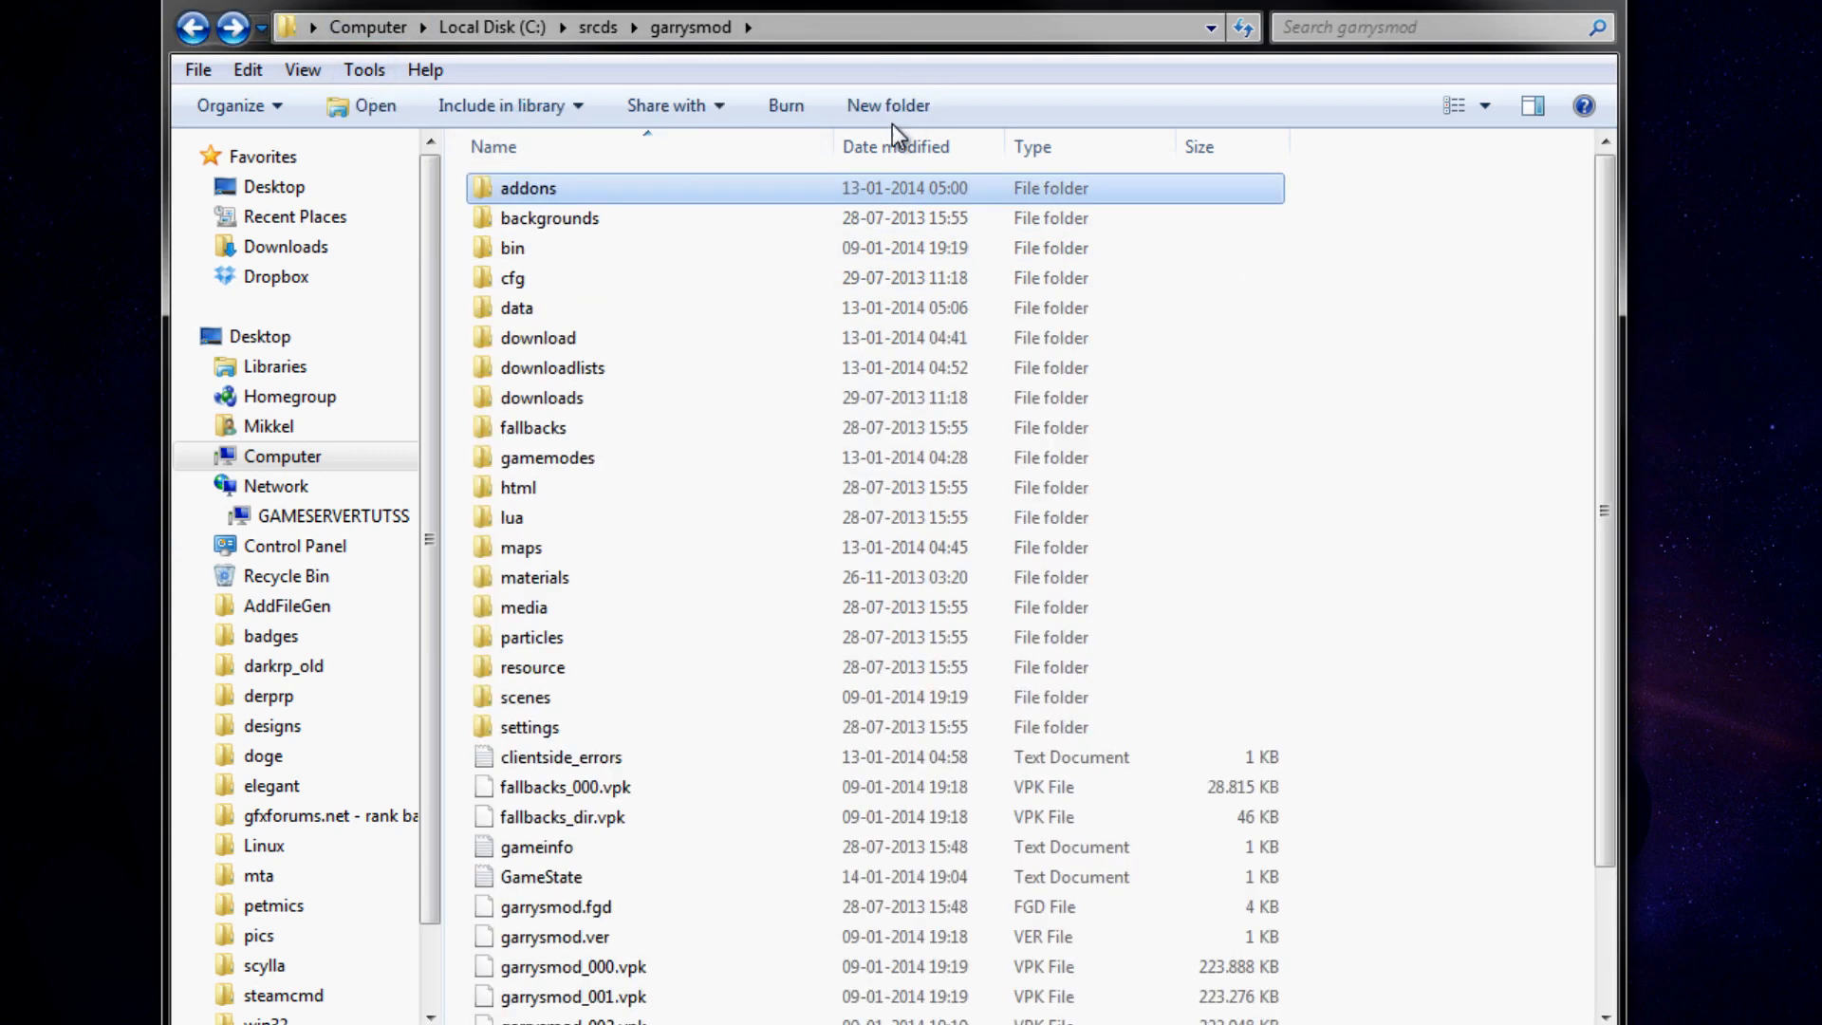
Reopen addons, move up to the srcds server directory and widen the Explorer window.
left_click(929, 203)
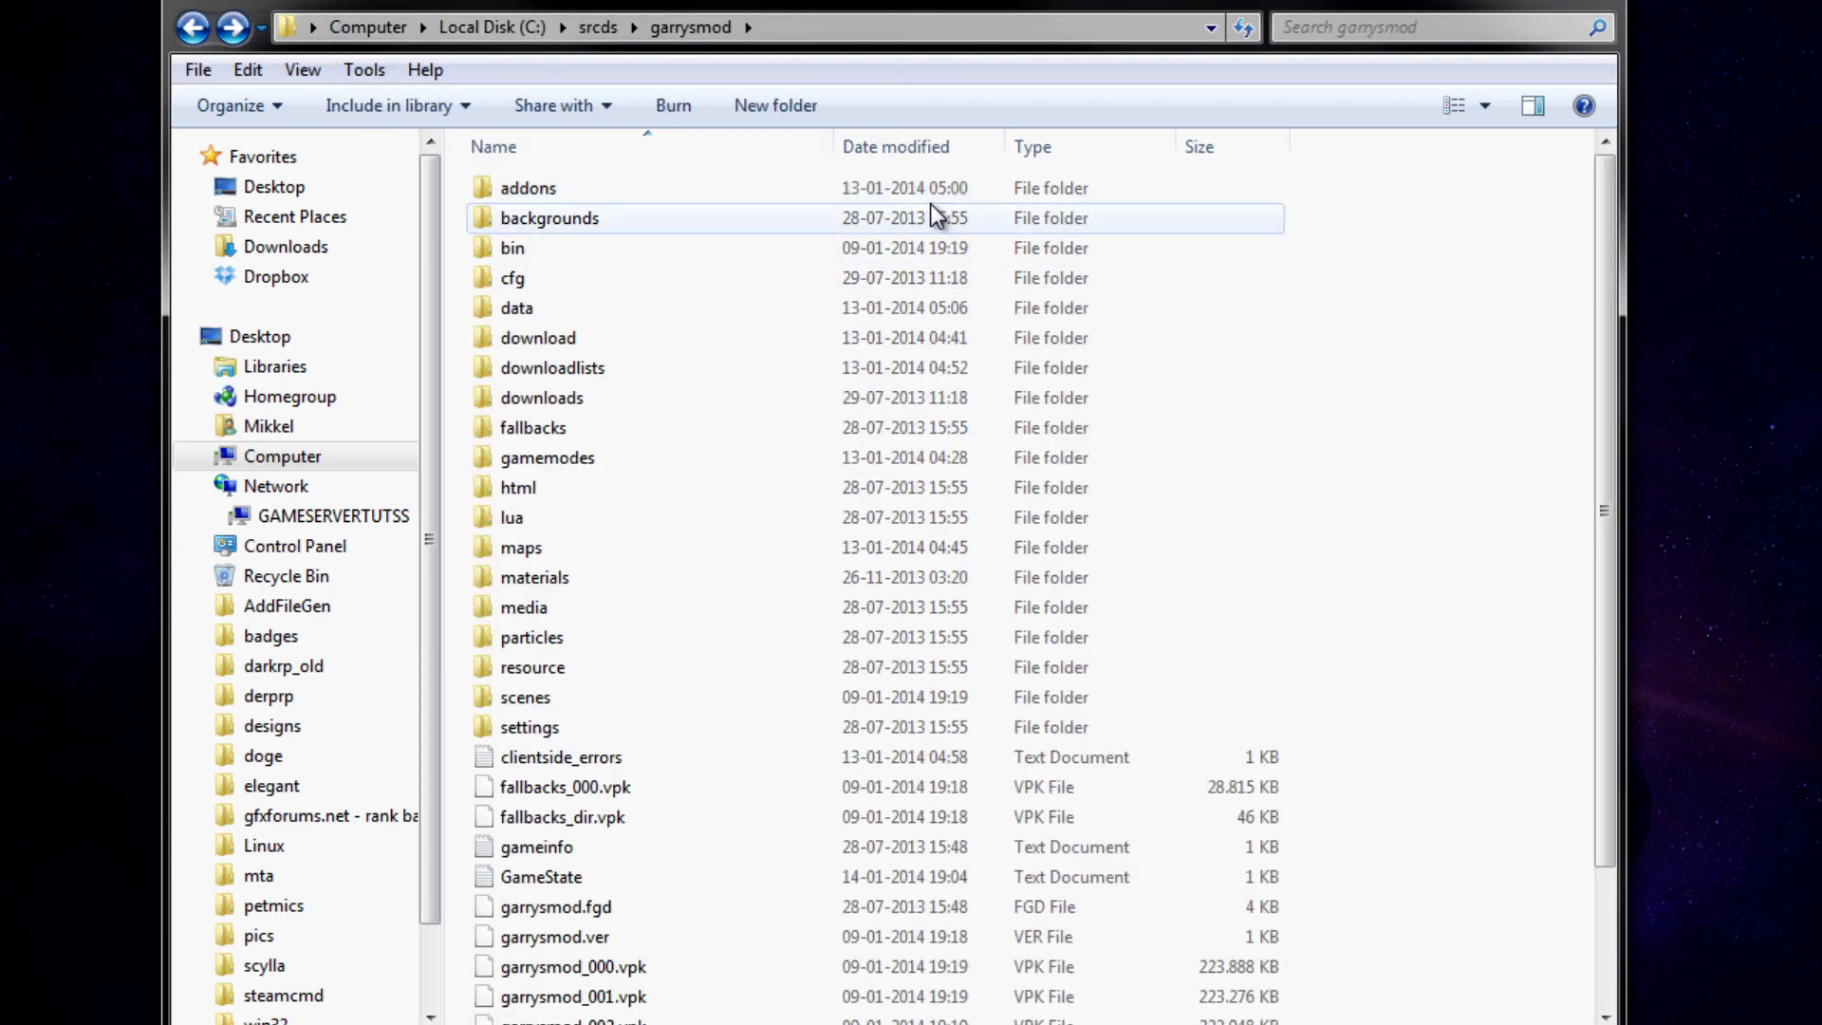
double_click(824, 187)
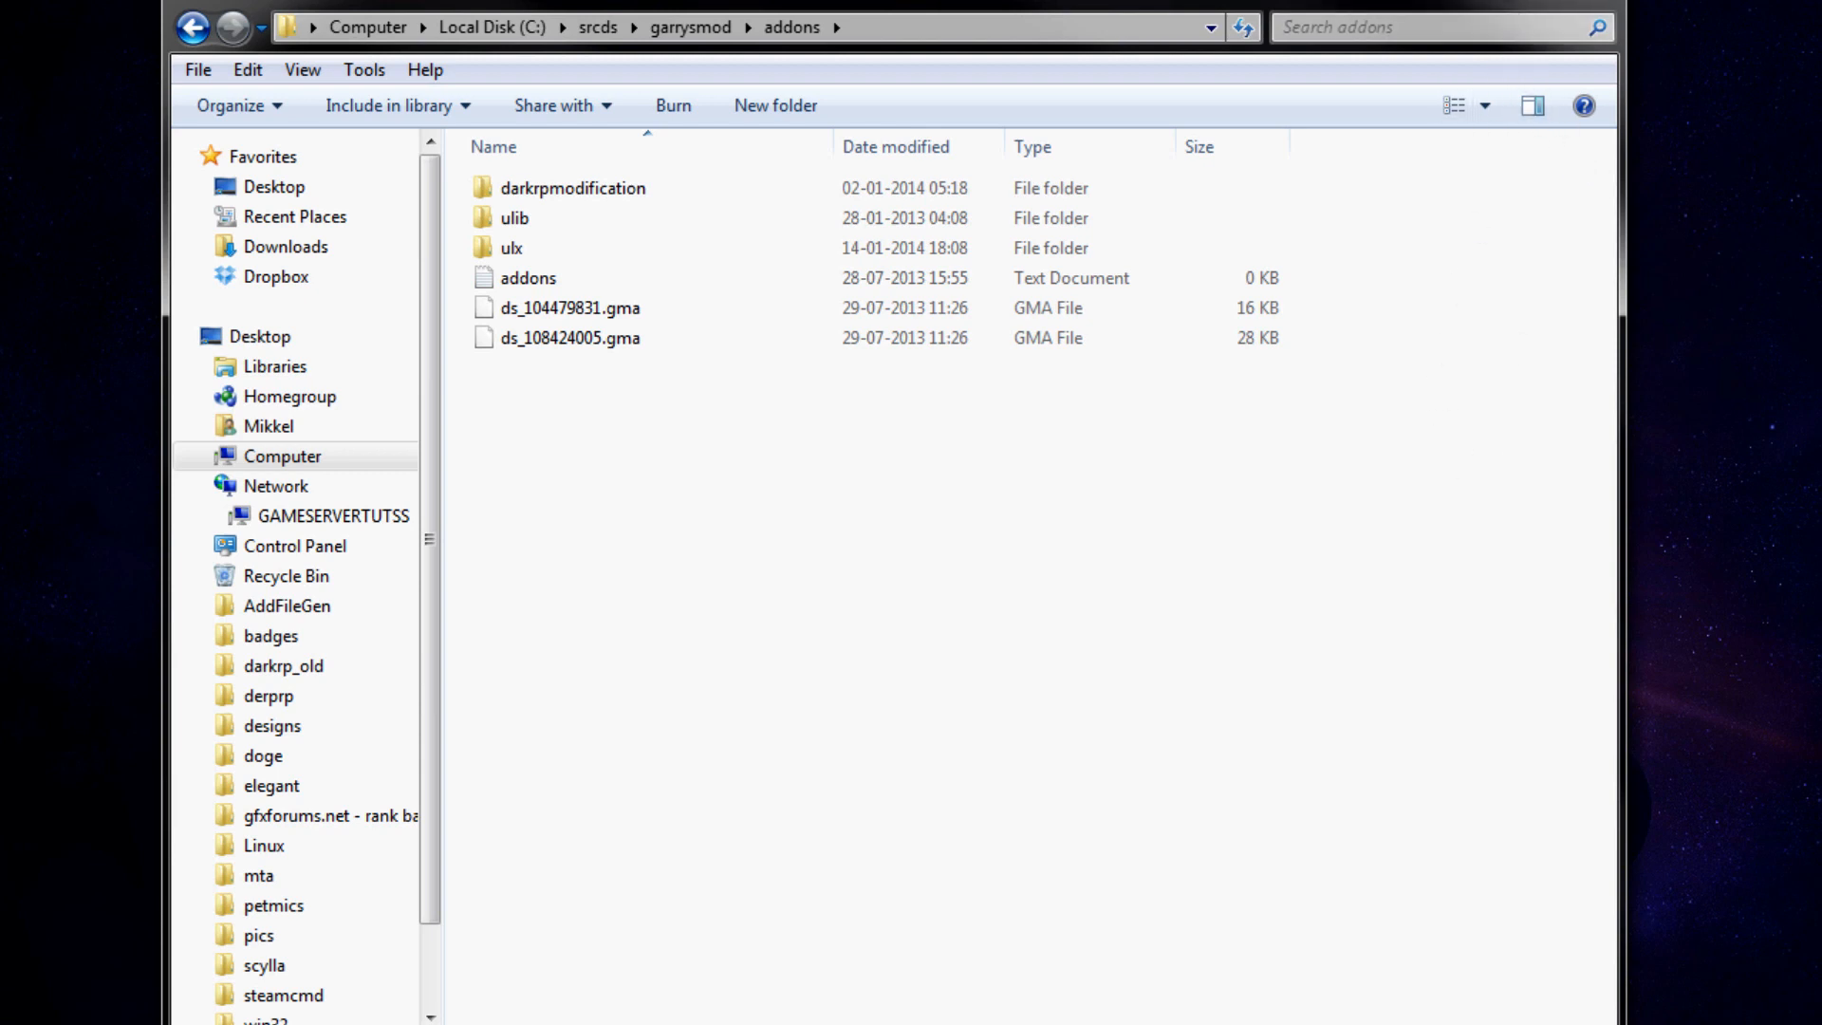
key("BackSpace")
key("BackSpace")
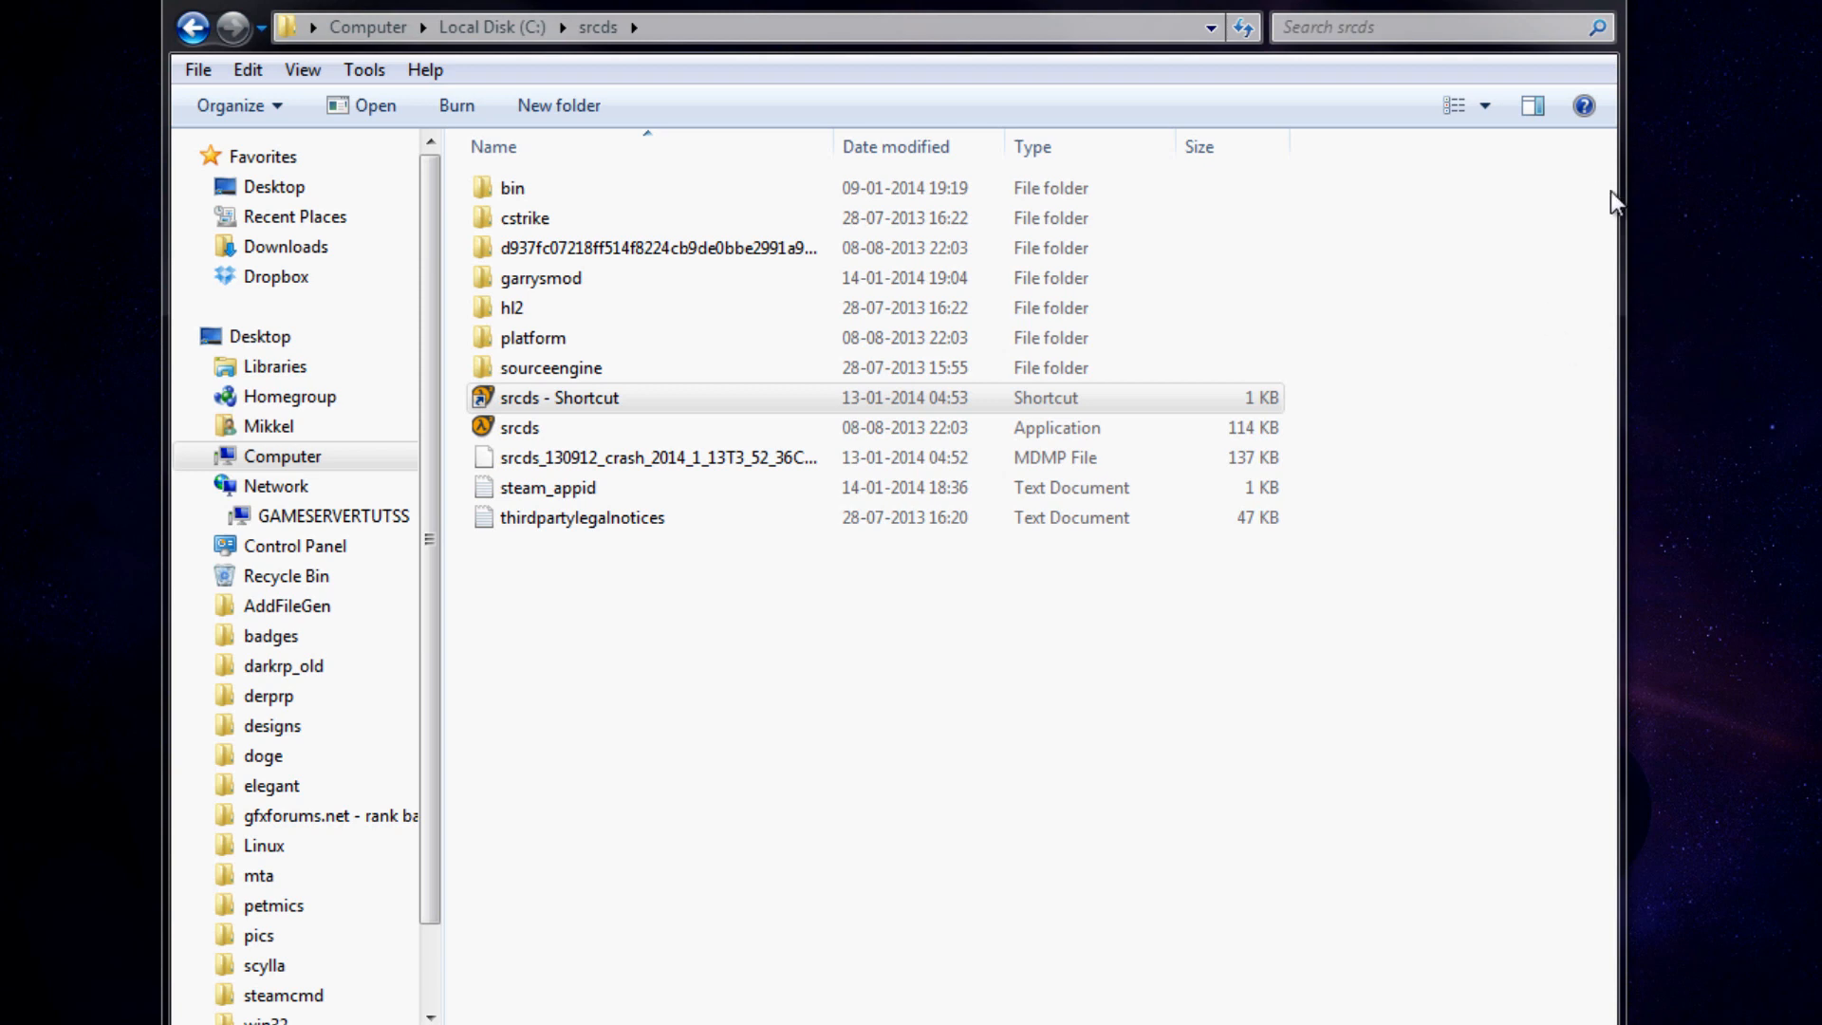
left_click_drag(1624, 191, 1821, 191)
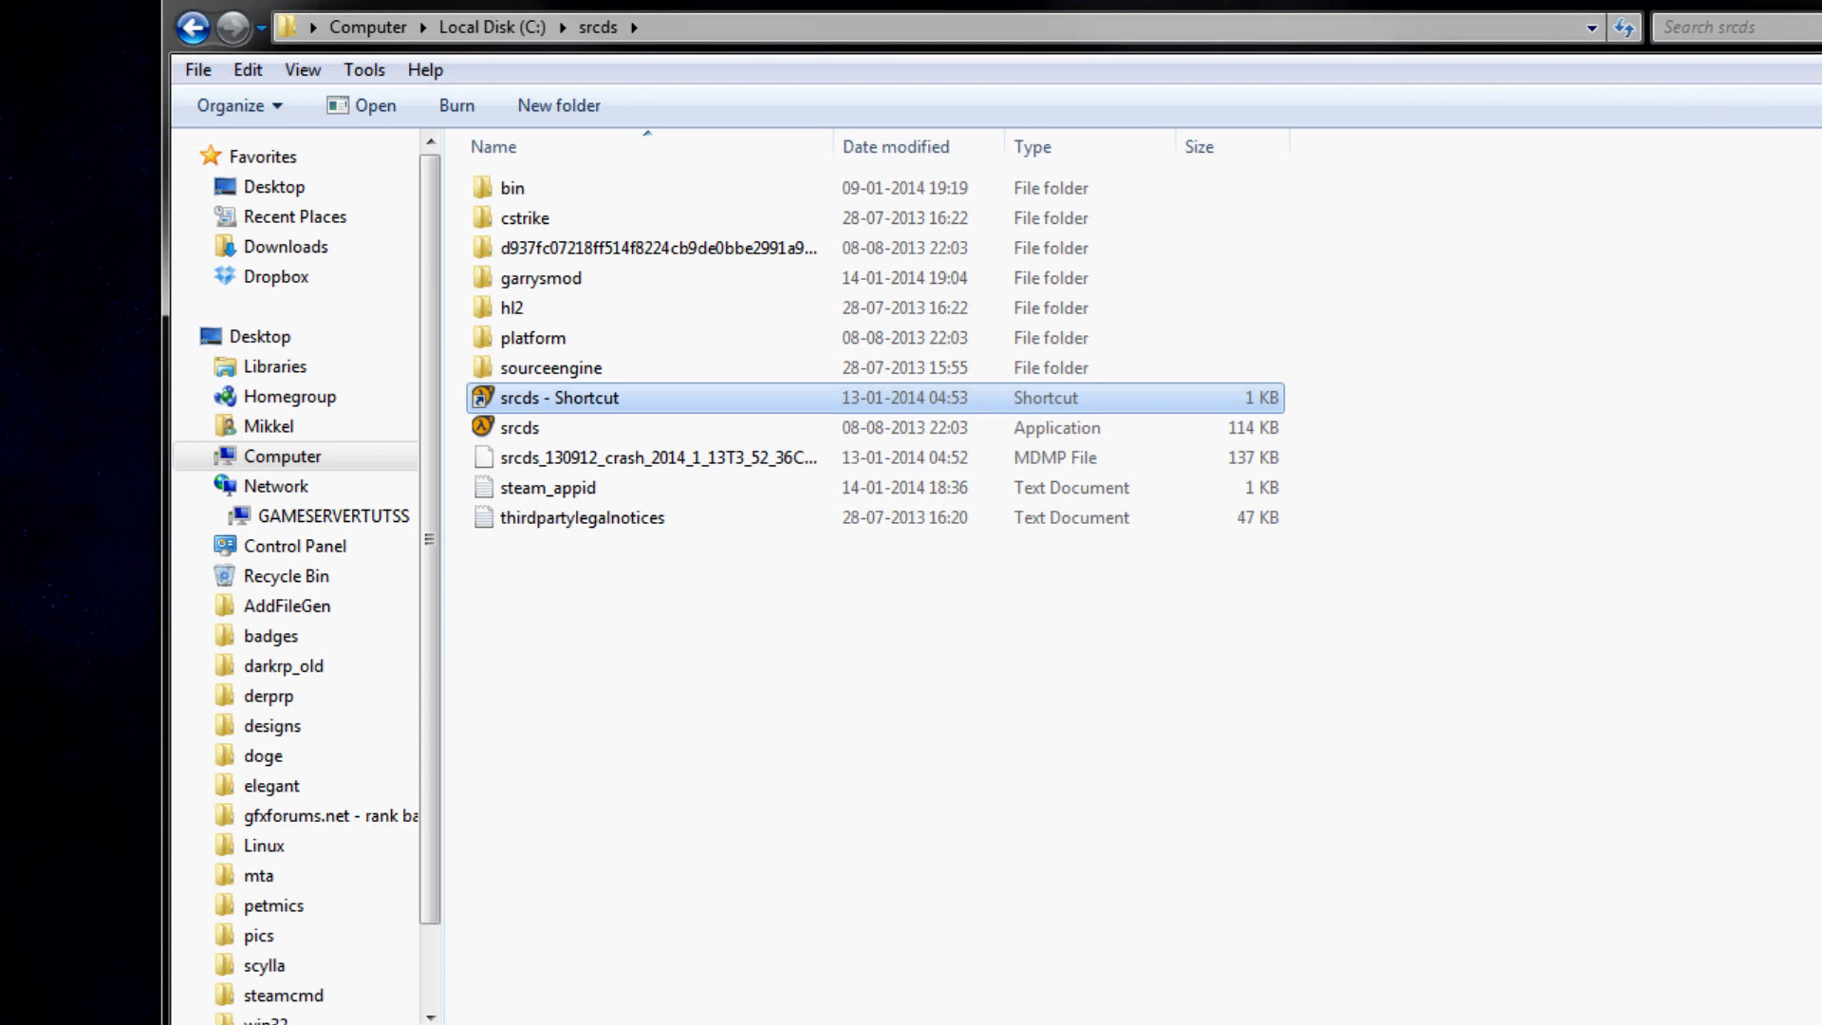